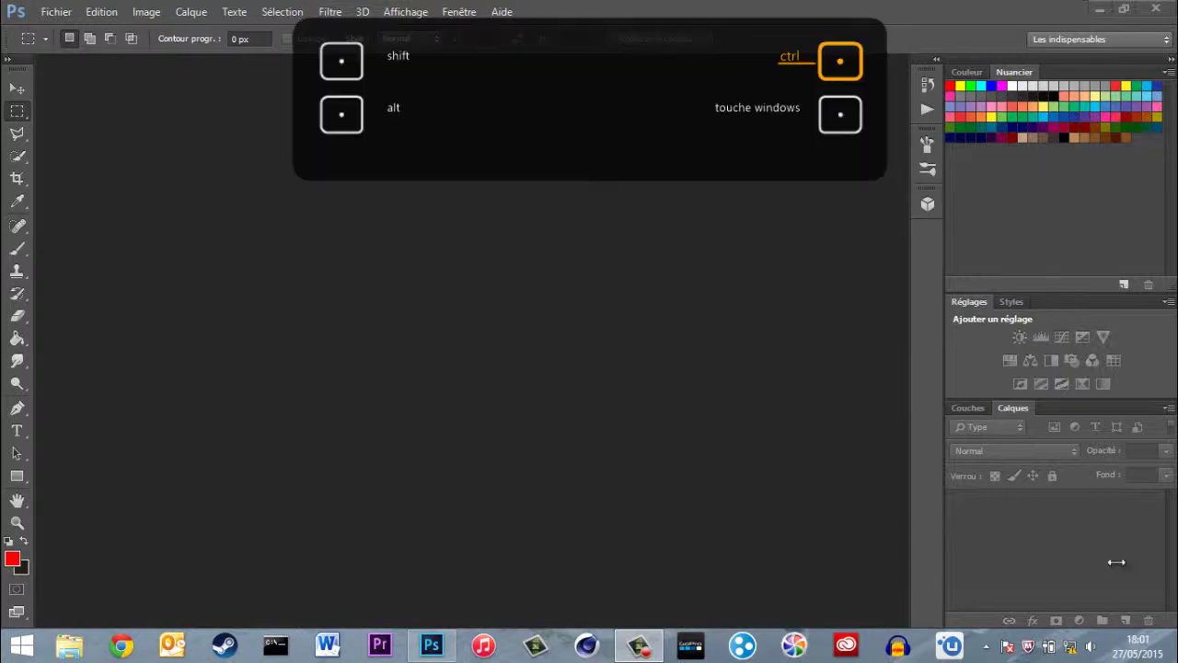
key("ctrl+o")
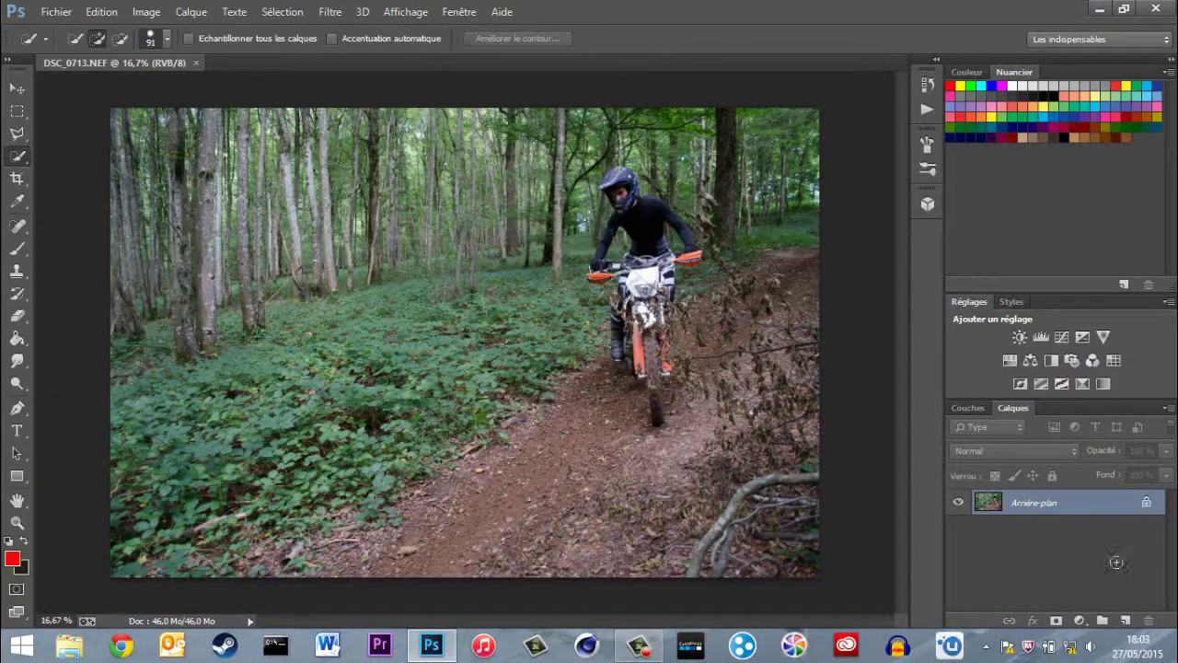
Select the rider, including arm and shoulder, and copy it onto Calque 1
key("z")
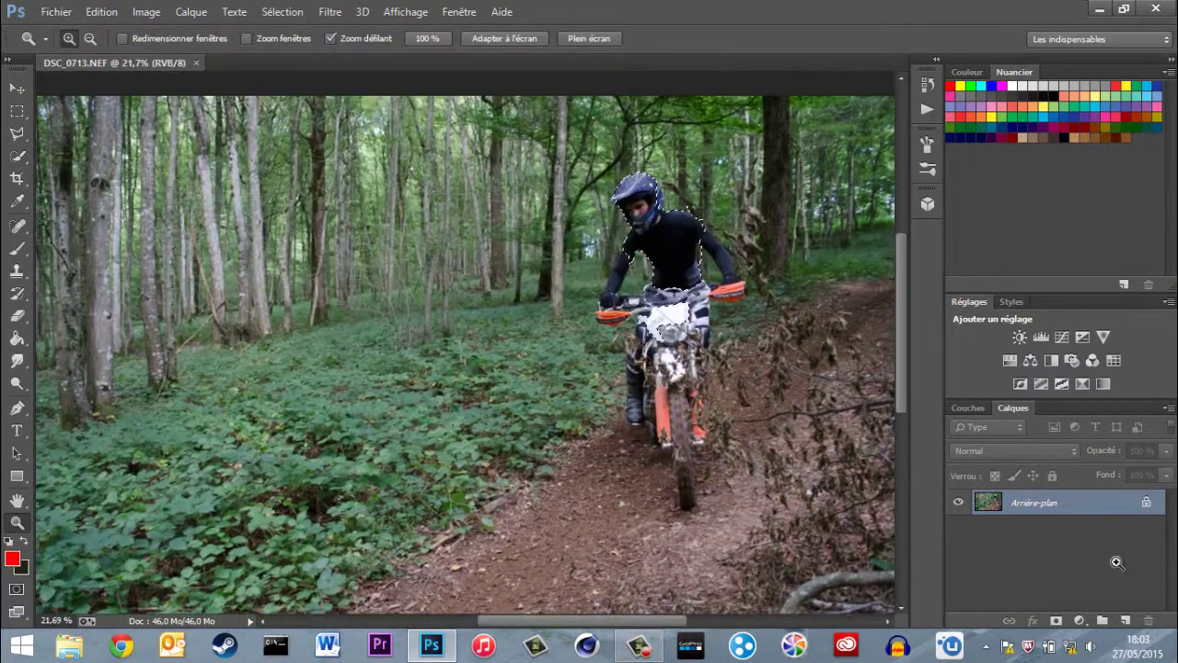
key("w")
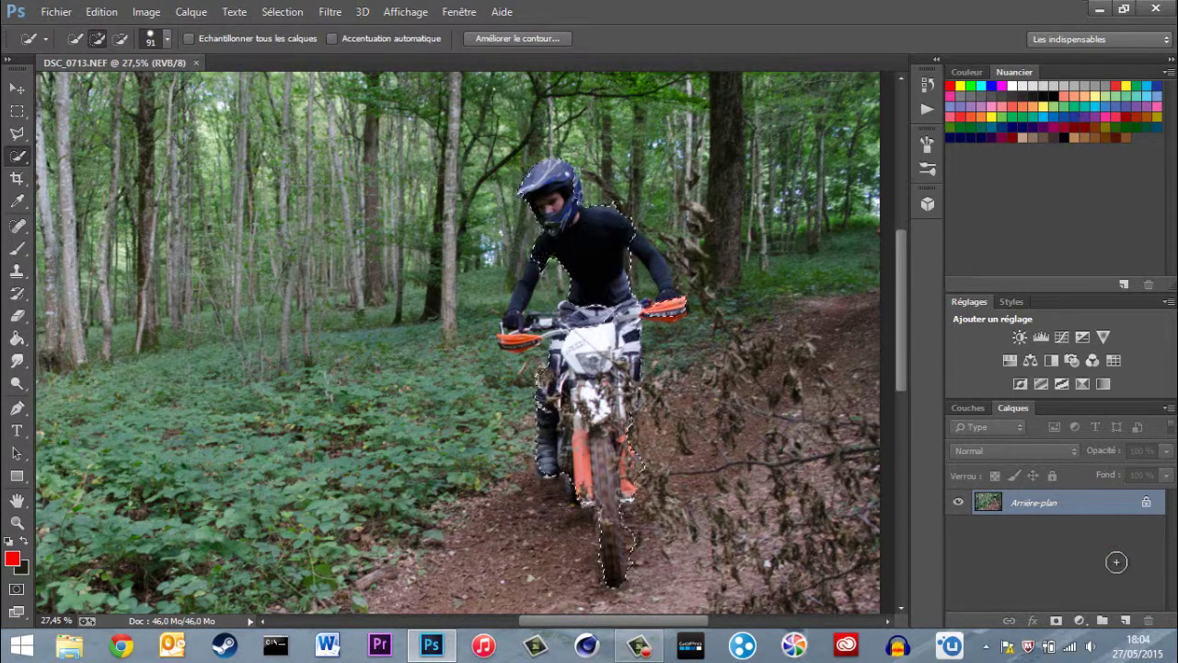
key("ctrl+z")
right_click(655, 258)
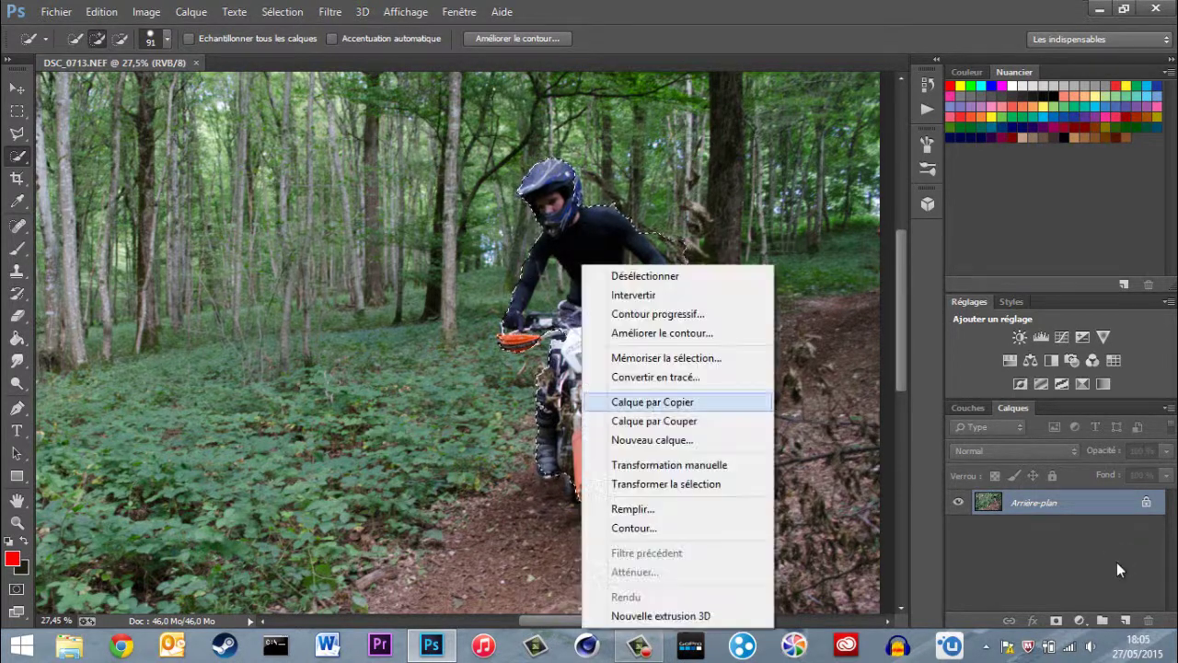
left_click(718, 400)
Zoom in on the cut-out rider to check its edges
key("e")
key("v")
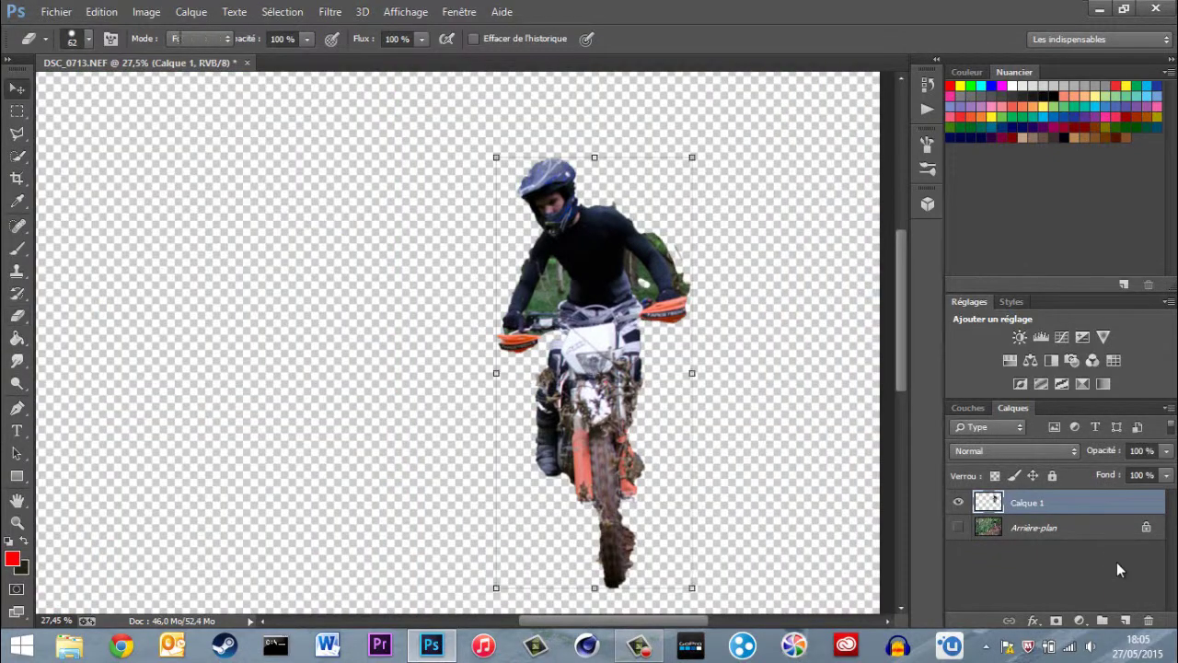
key("z")
key("ctrl+plus")
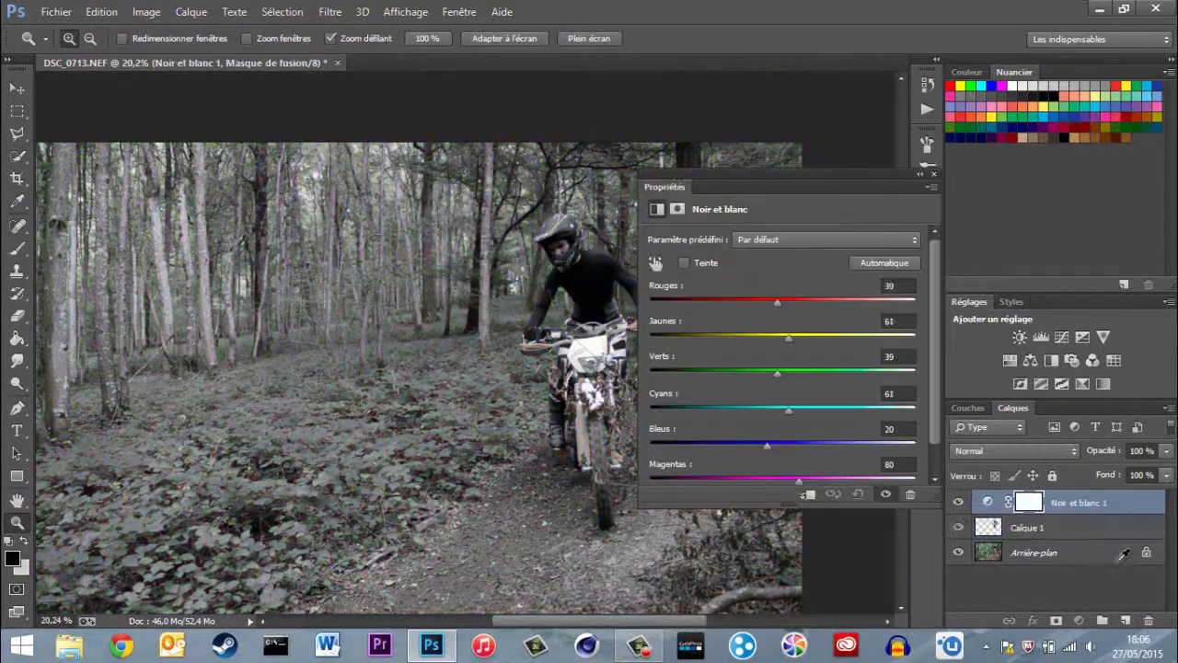
Put Noir et blanc beneath the rider and copy the helmet area to Calque 2
key("ctrl+bracketleft")
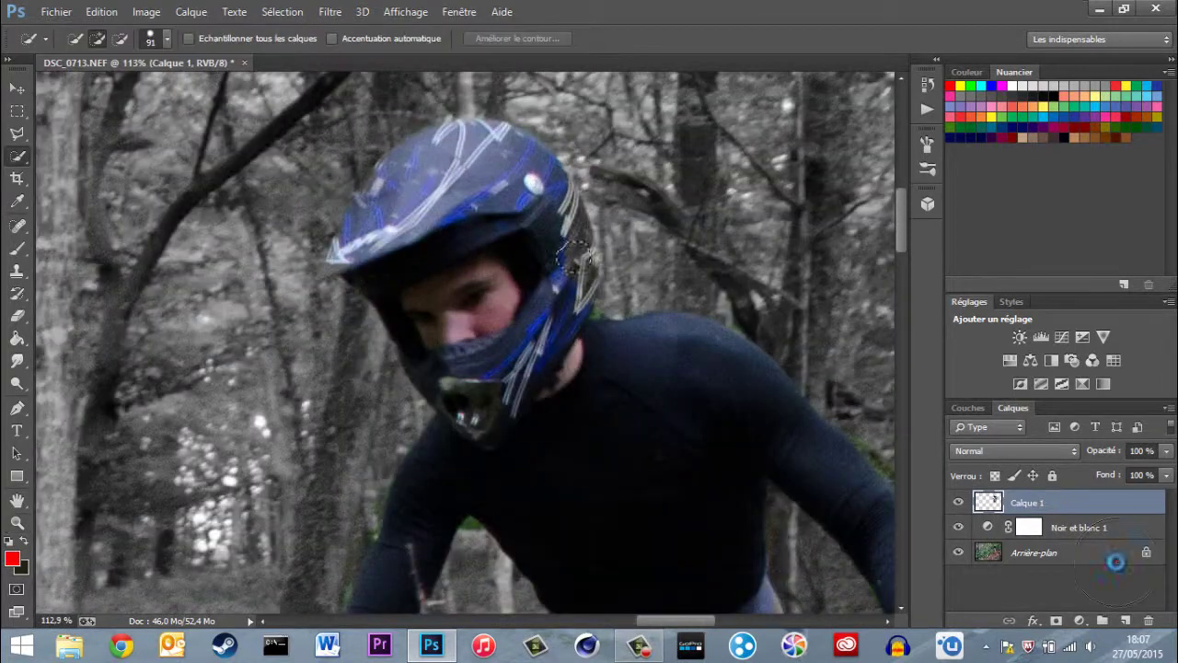
left_click(1031, 552)
right_click(568, 232)
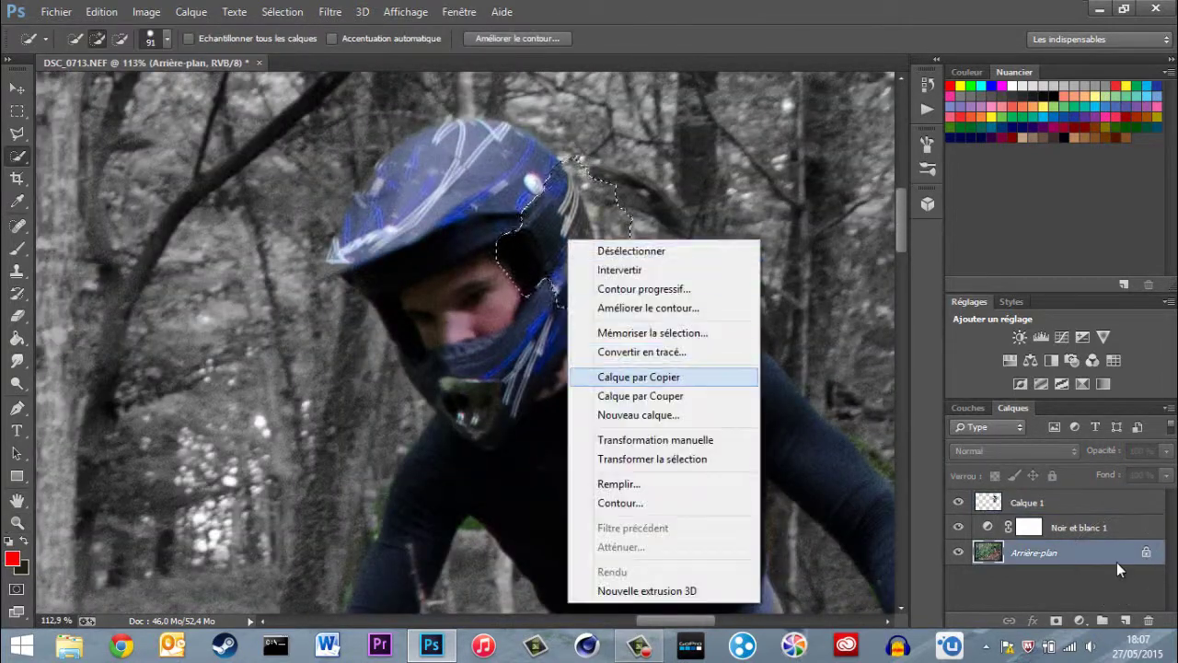
left_click(632, 376)
left_click(959, 578)
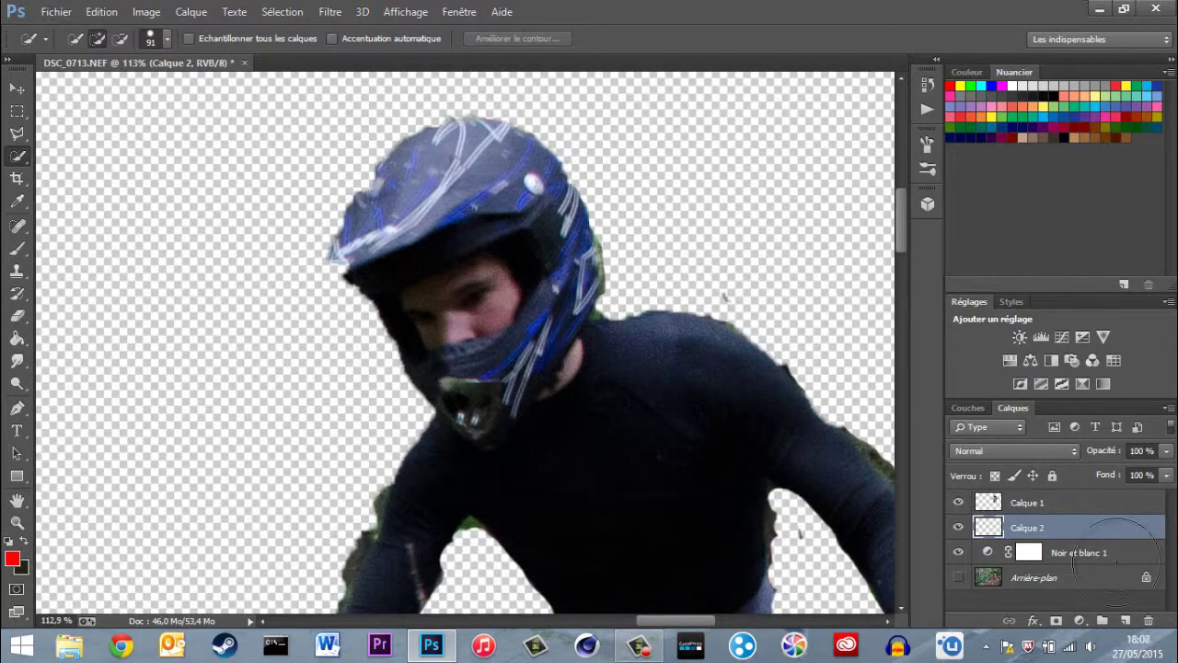
Fit the photo in view, group the cut-out layers into Groupe 1, and browse the moto folder
key("z")
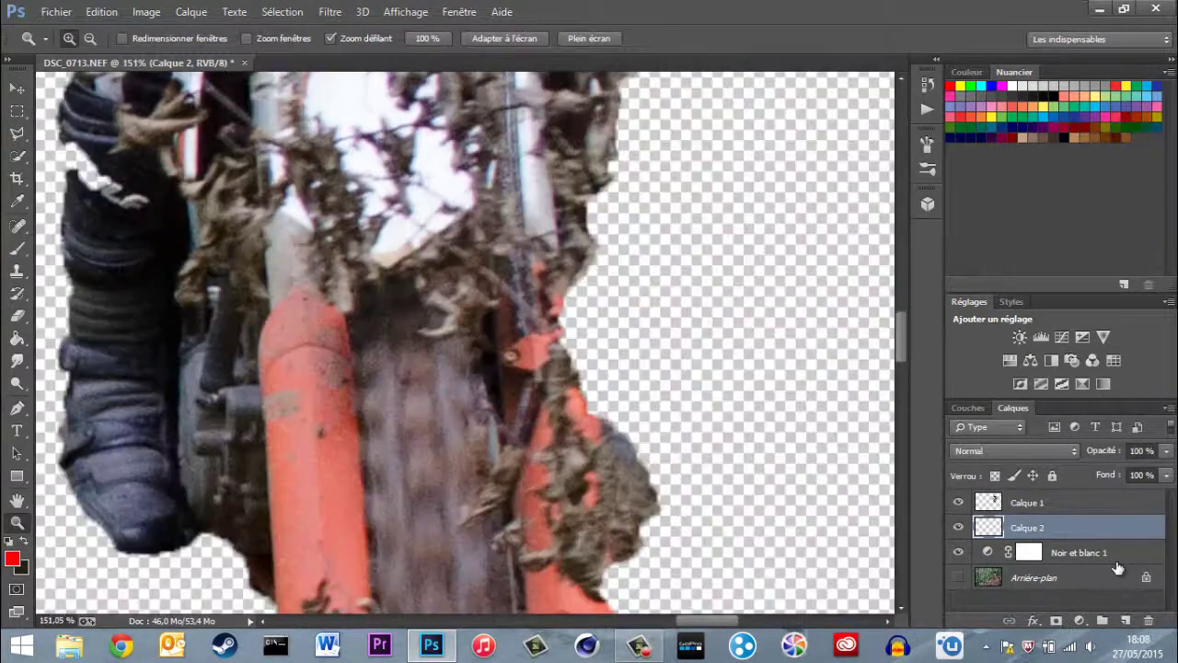
key("ctrl+0")
key("ctrl+g")
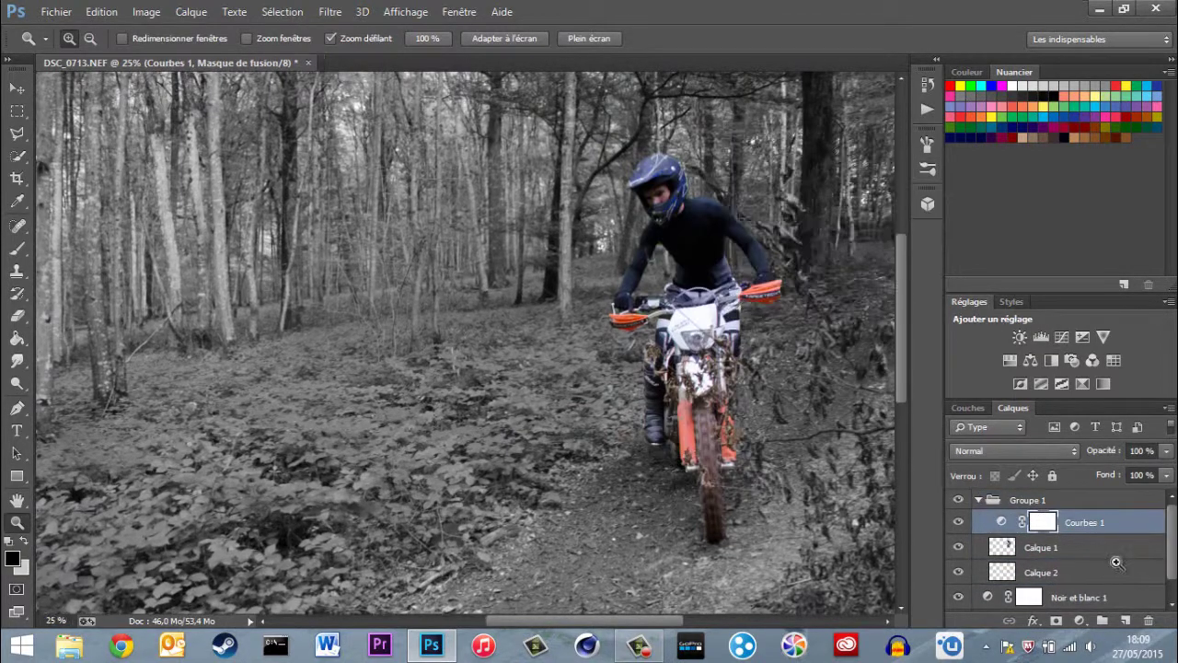
key("ctrl+o")
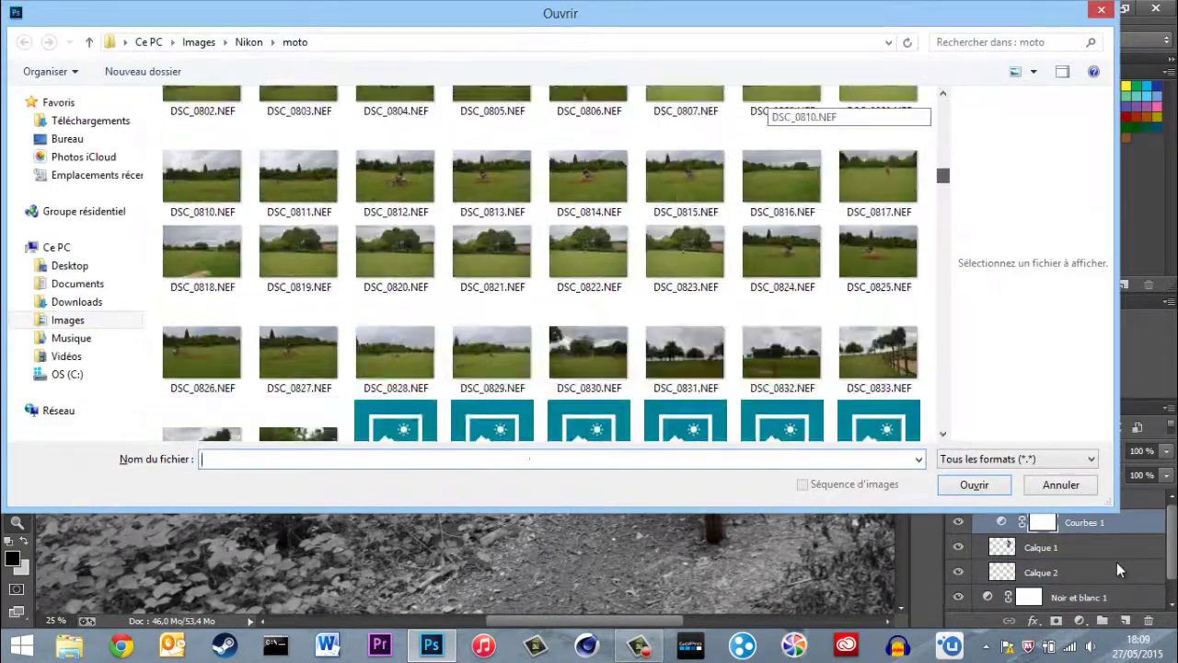
Open DSC_1875.NEF and copy the rider's helmet onto Calque 1
left_click_drag(943, 175, 943, 268)
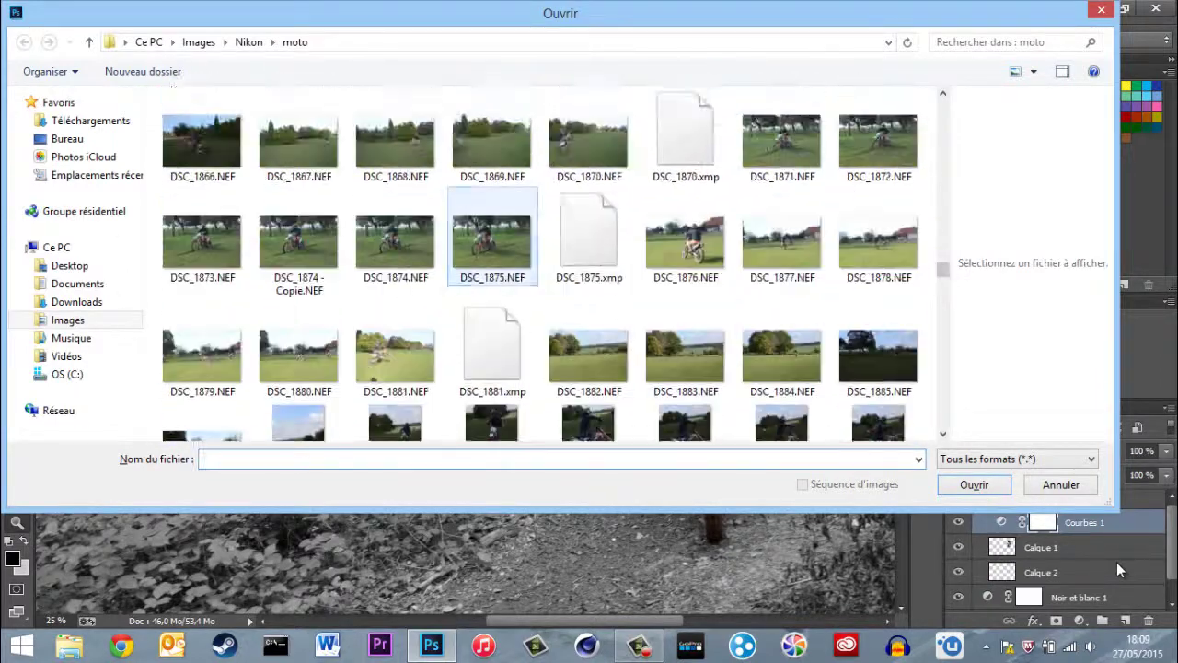
double_click(492, 242)
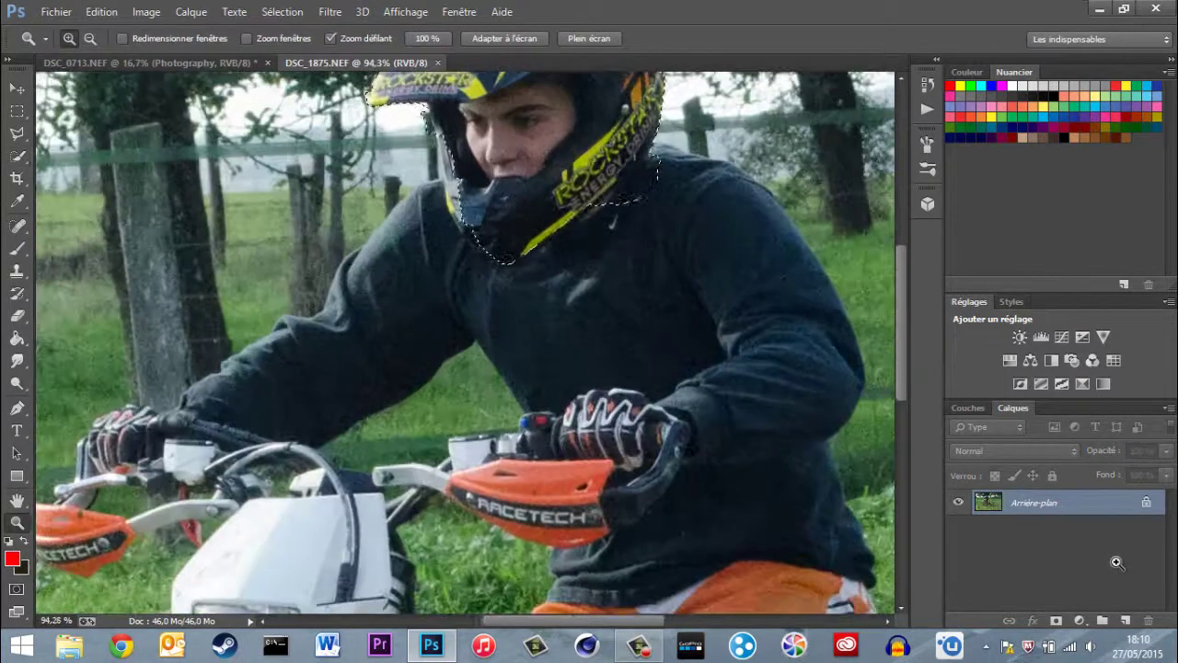
right_click(535, 171)
left_click(589, 312)
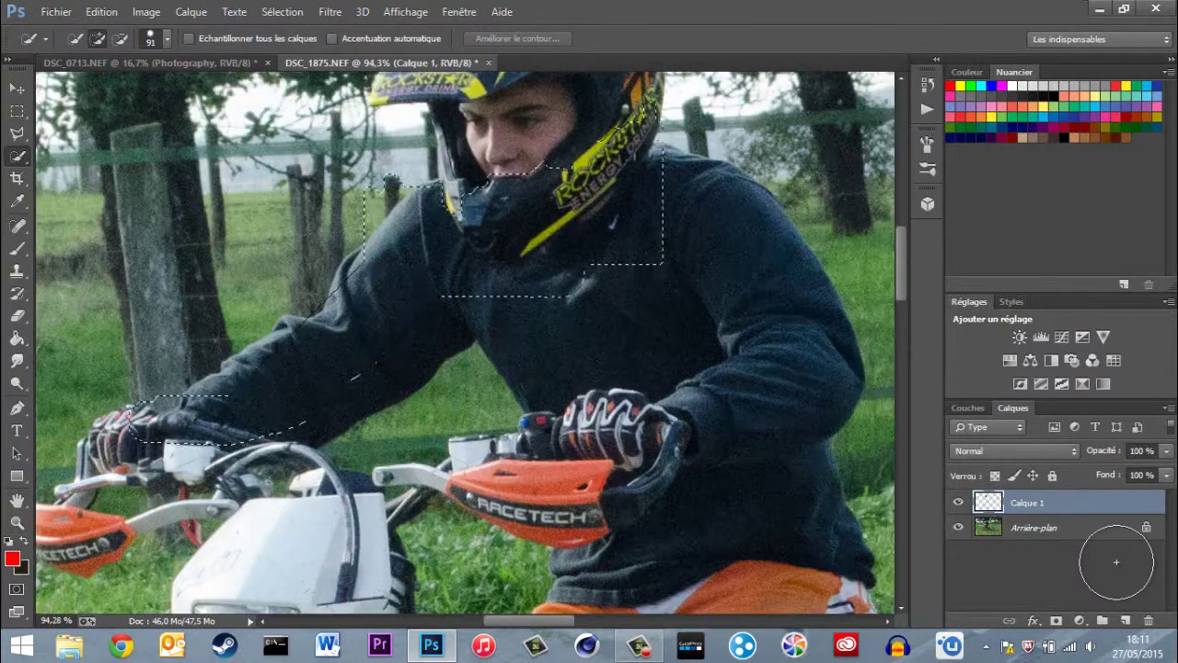
Copy the rider's torso and arm onto Calque 2, then extend the selection along the right arm
left_click(1116, 530)
left_click_drag(479, 194, 148, 428)
right_click(444, 249)
left_click(516, 391)
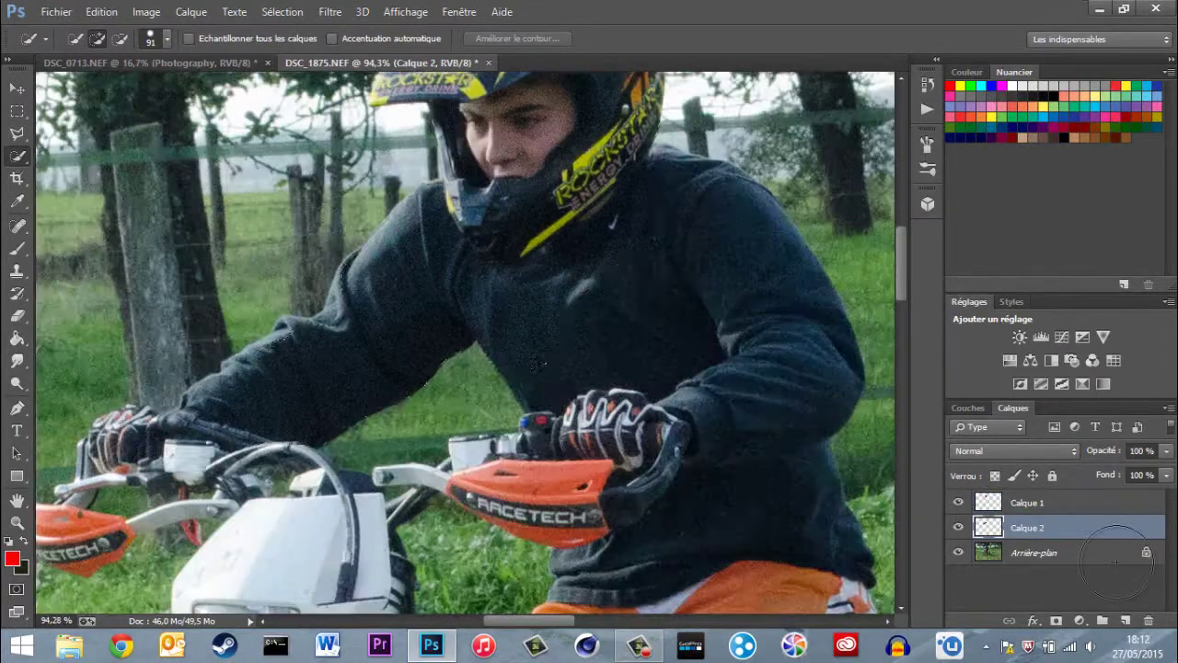
left_click(1117, 555)
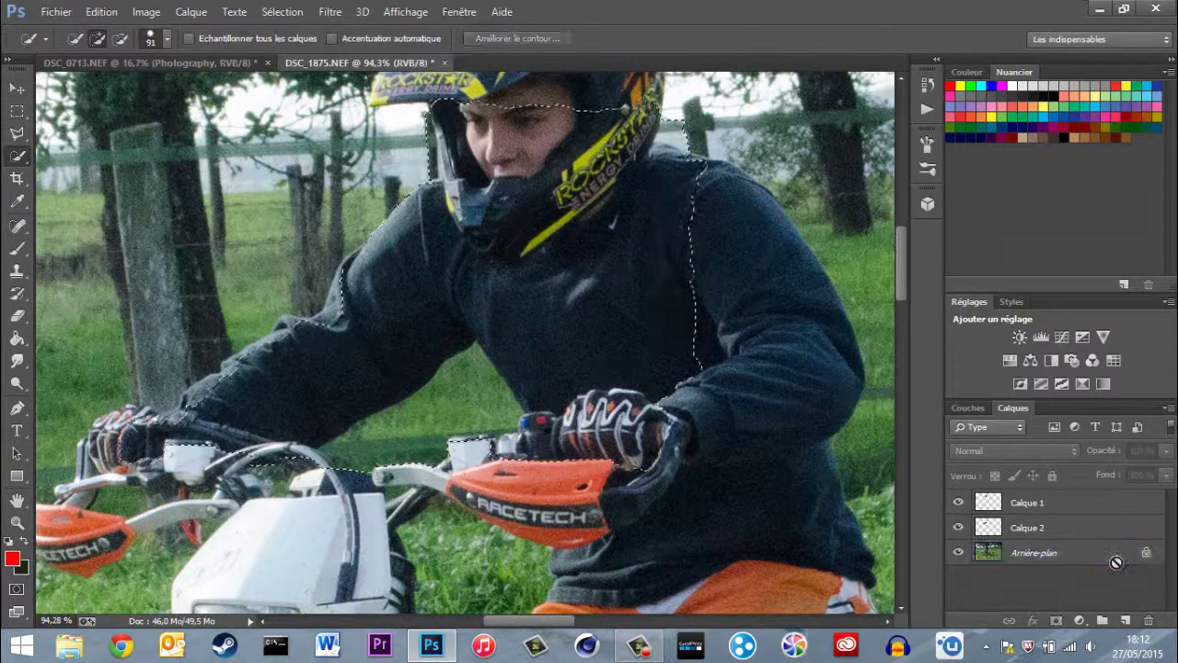
key("Return")
left_click(1117, 557)
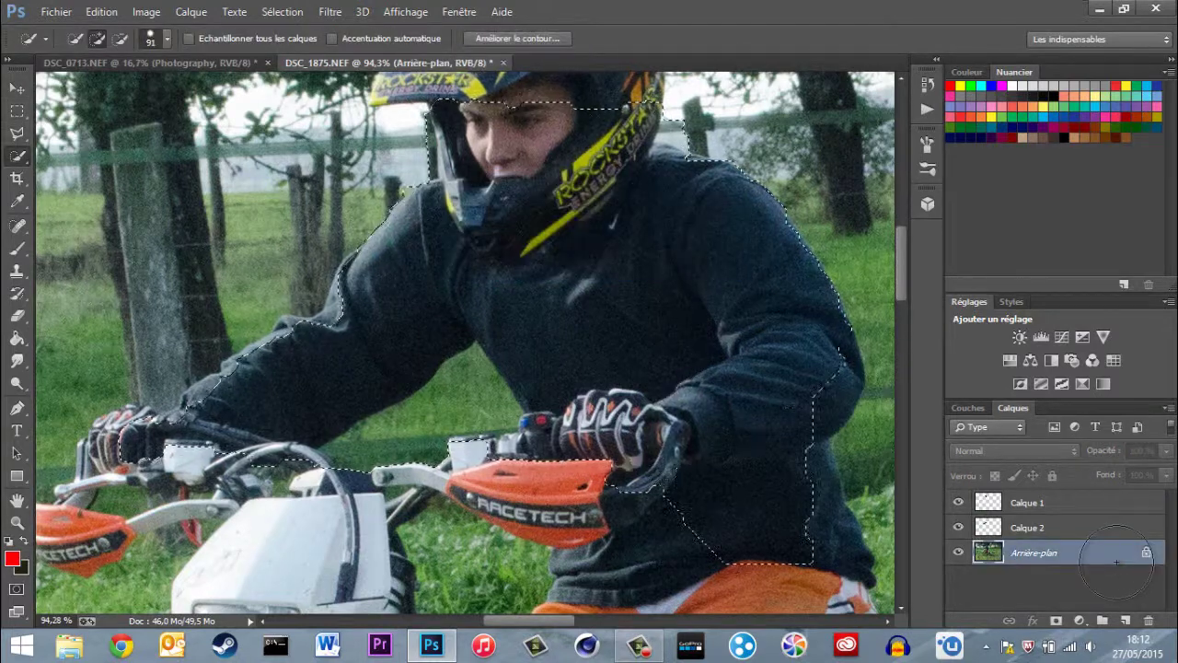
Copy the arm selection to a new layer and review the Calque 1 and Calque 4 pieces
key("ctrl+j")
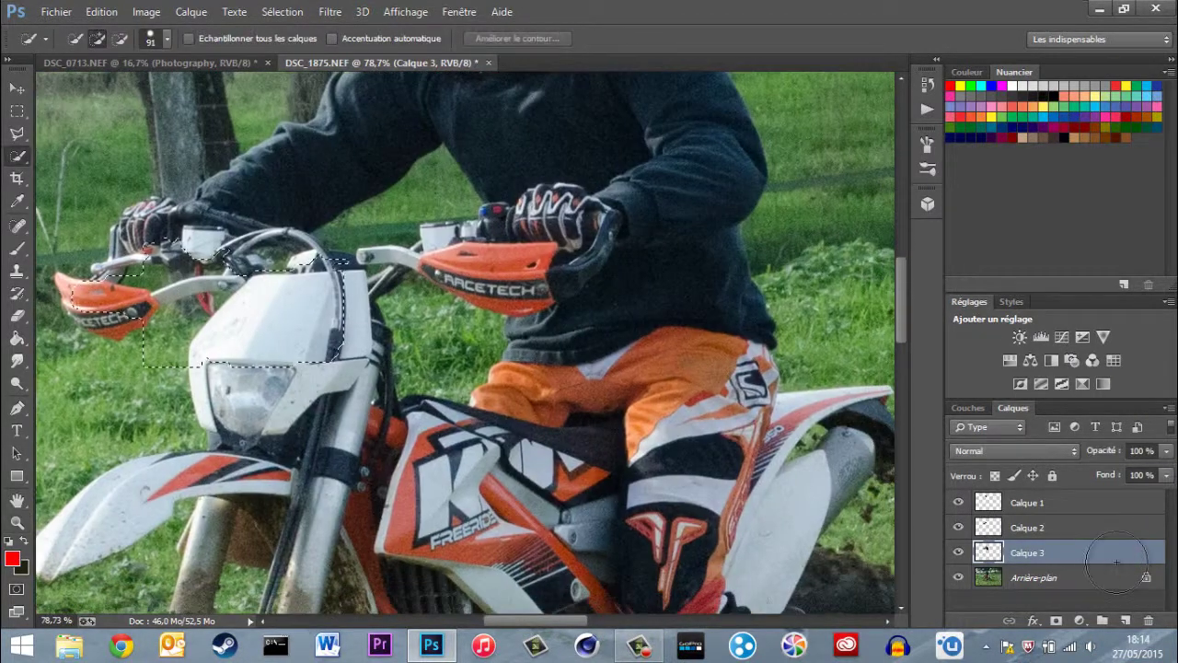
left_click(1117, 568)
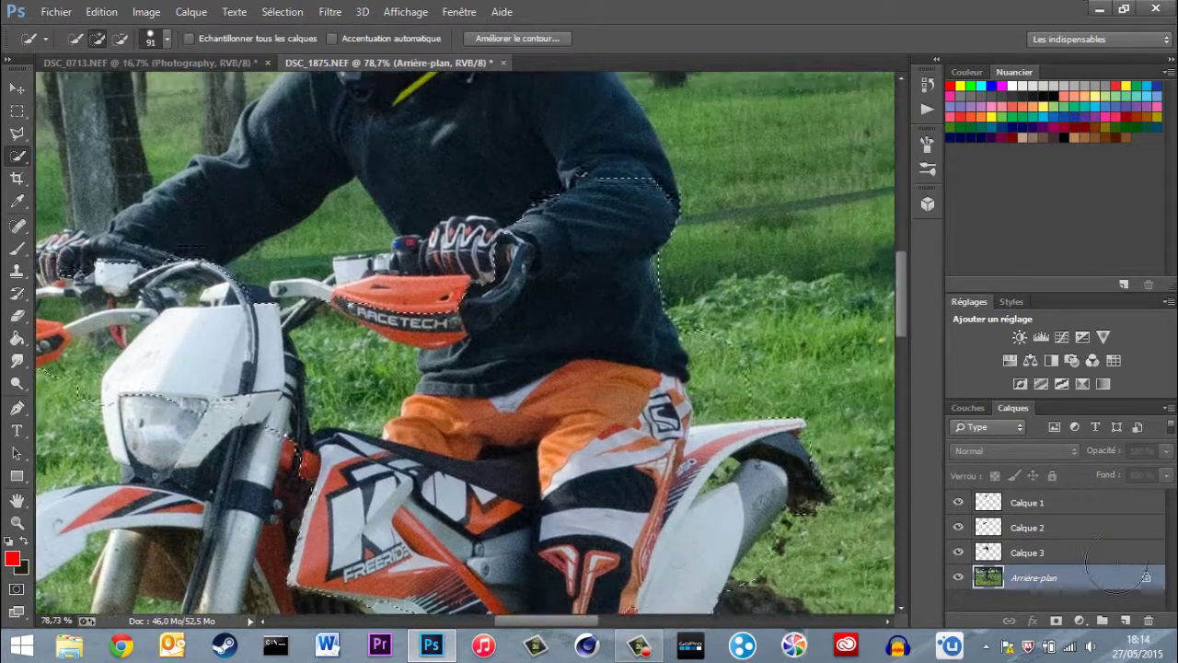
left_click(1117, 572)
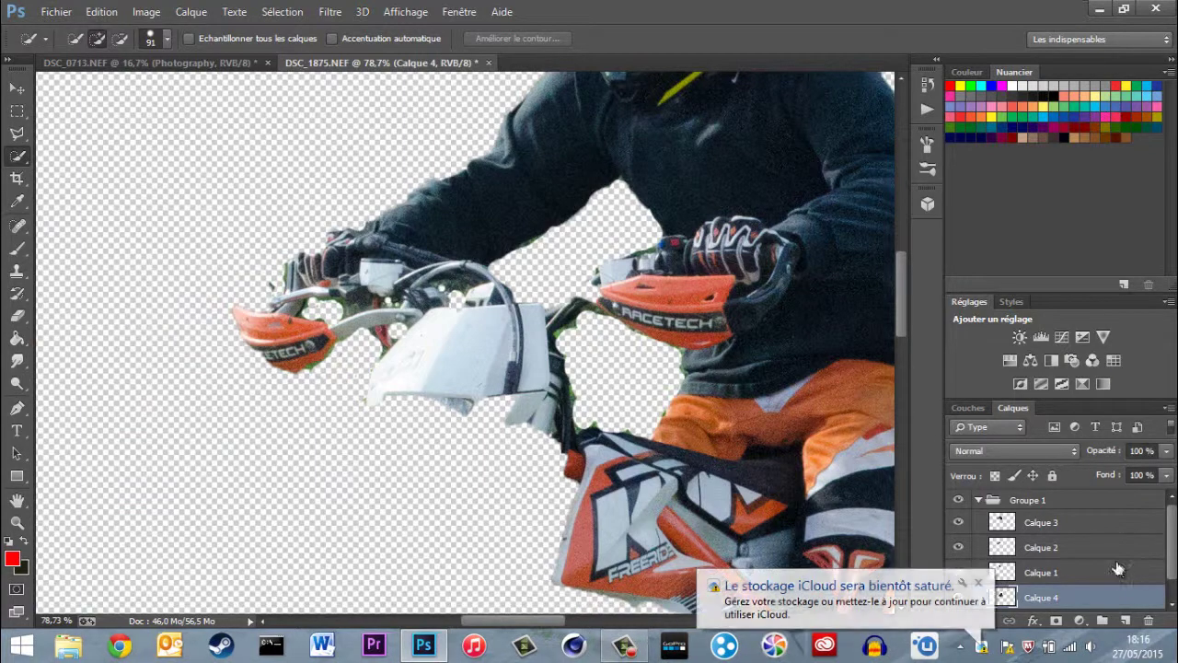
scroll(1117, 563, "down", 1)
key("z")
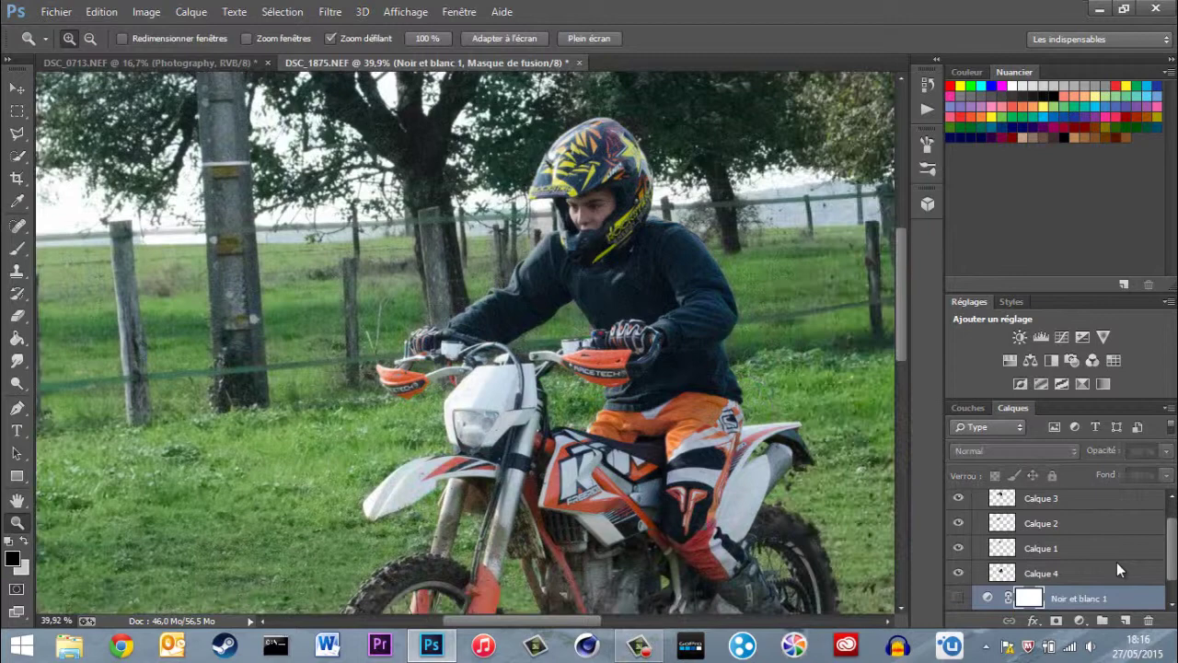
left_click(1119, 571)
scroll(1116, 563, "down", 1)
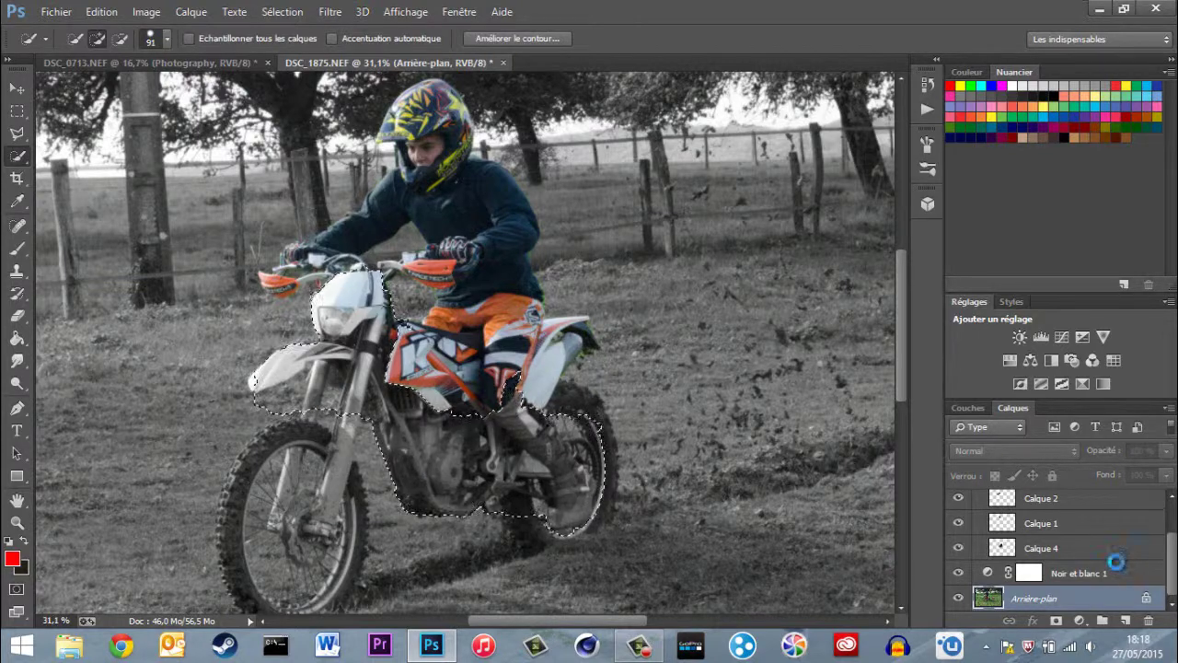
Zoom in on the bike's front fork to refine the Calque 5 cut-out
scroll(1118, 569, "down", 1)
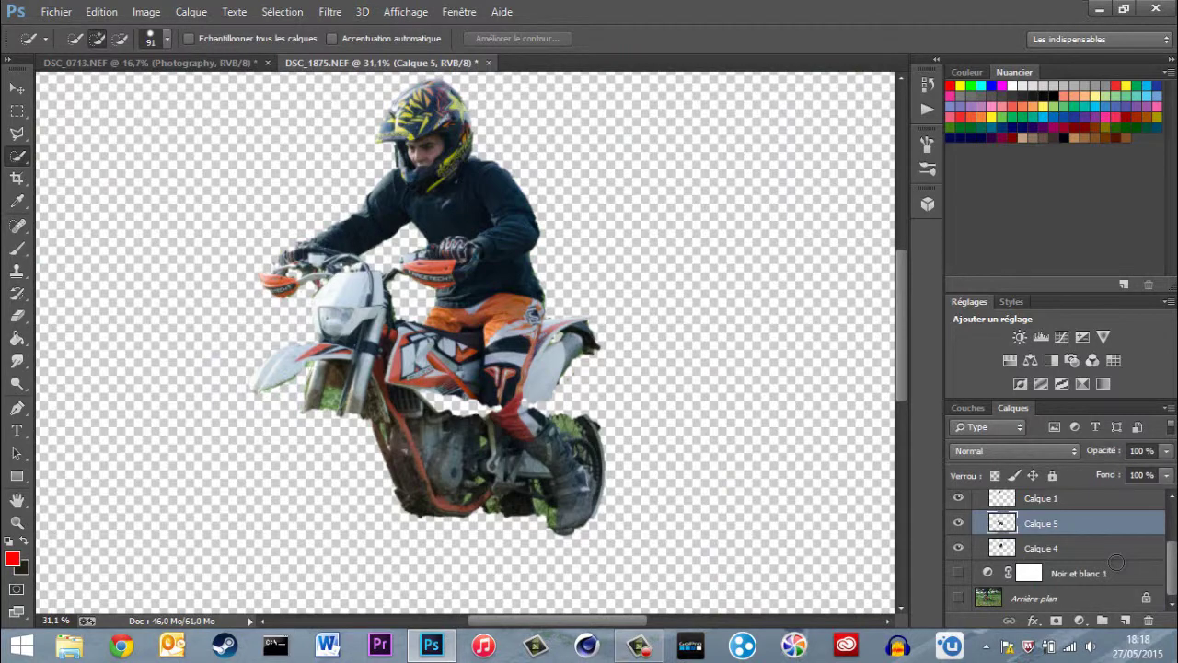
key("z")
left_click_drag(313, 396, 359, 396)
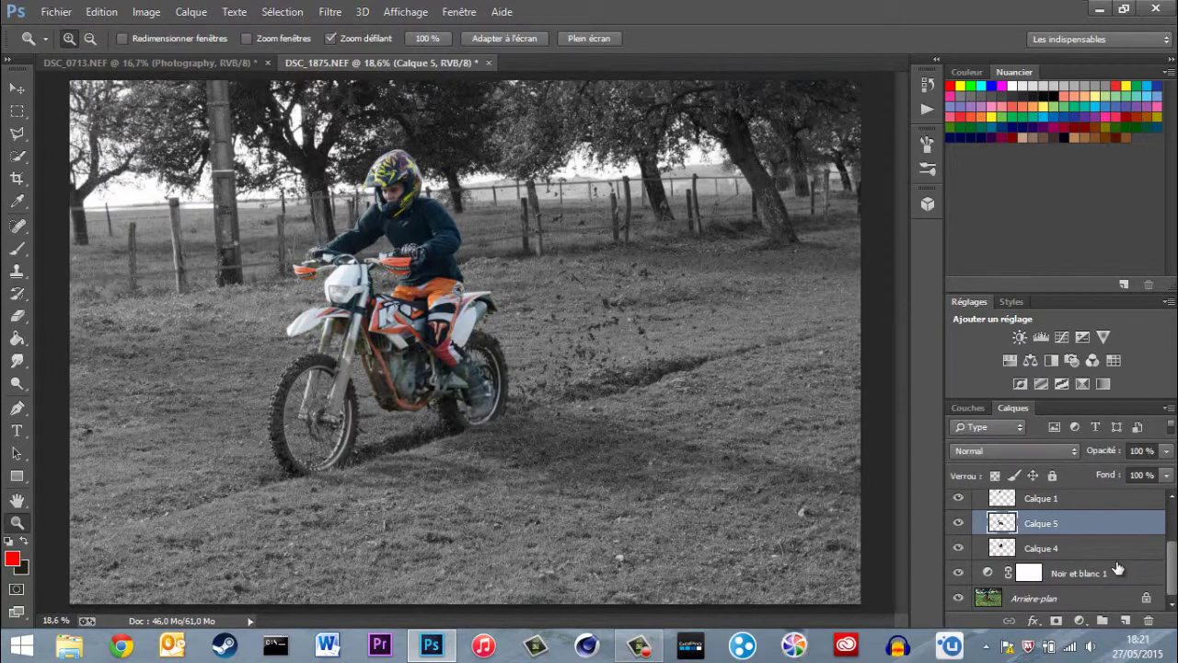
Zoom in on the bike and inspect the Calque 4 cut-out edges
key("ctrl+plus")
key("ctrl+plus")
key("ctrl+plus")
key("ctrl+plus")
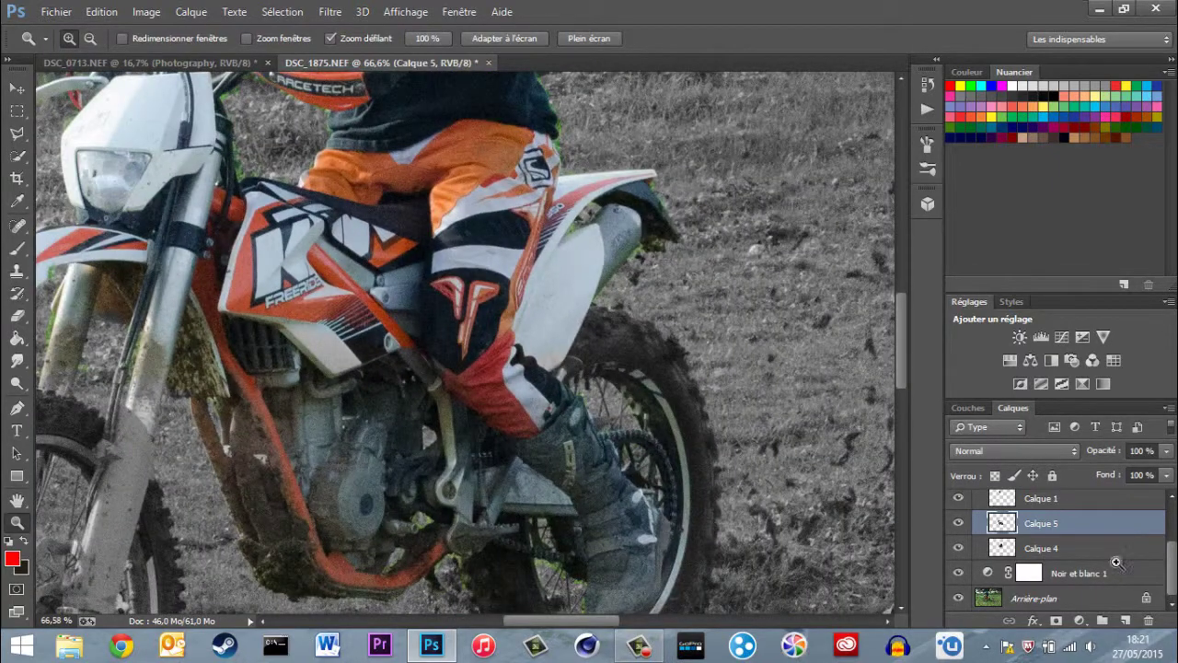
key("ctrl+plus")
key("ctrl+plus")
key("ctrl+plus")
left_click(1116, 555)
key("Page_Down")
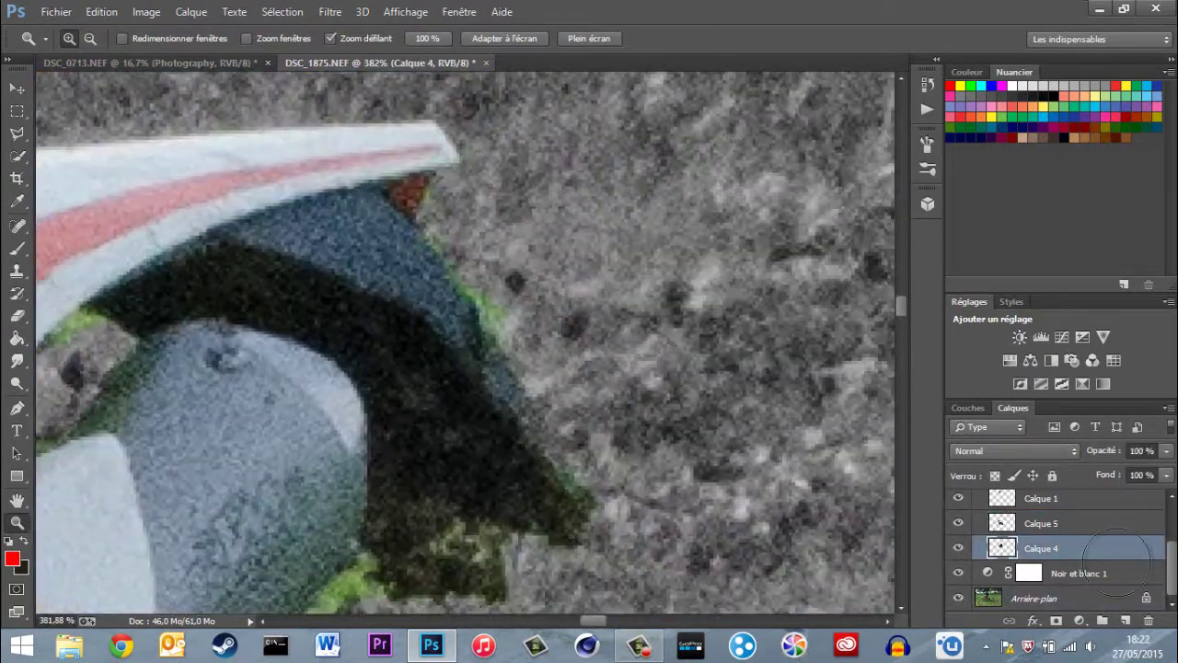
key("ctrl+0")
key("ctrl+plus")
key("ctrl+plus")
key("ctrl+plus")
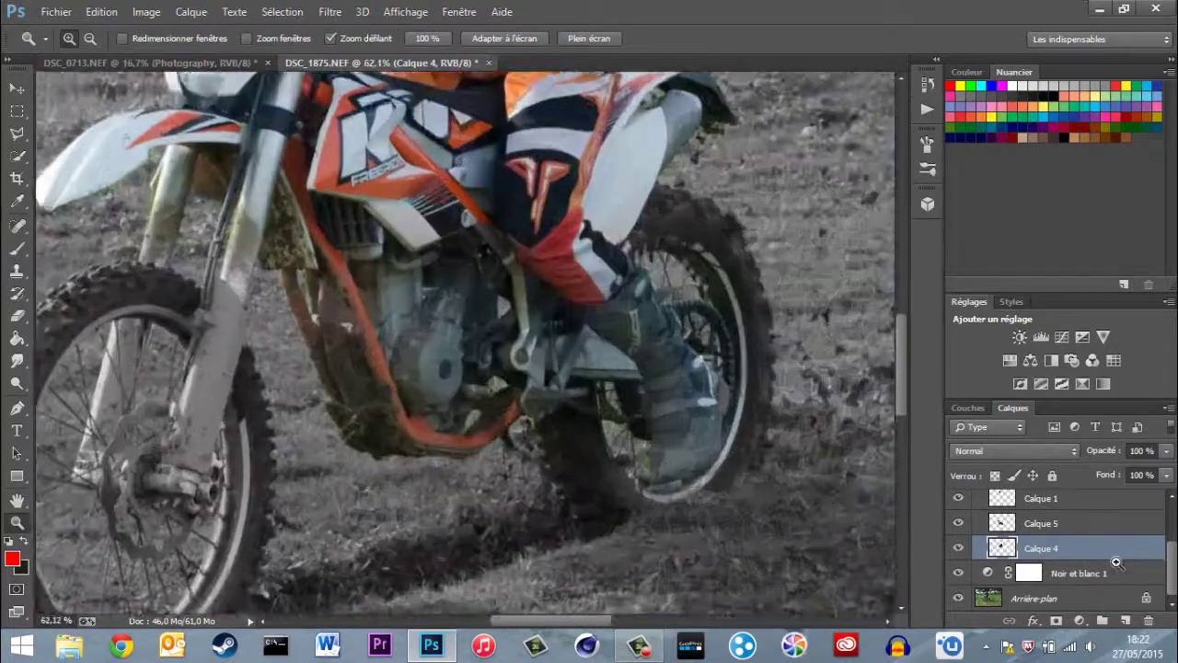
Copy the front fork onto a new layer above the black-and-white adjustment
key("w")
key("alt+comma")
key("ctrl+shift+d")
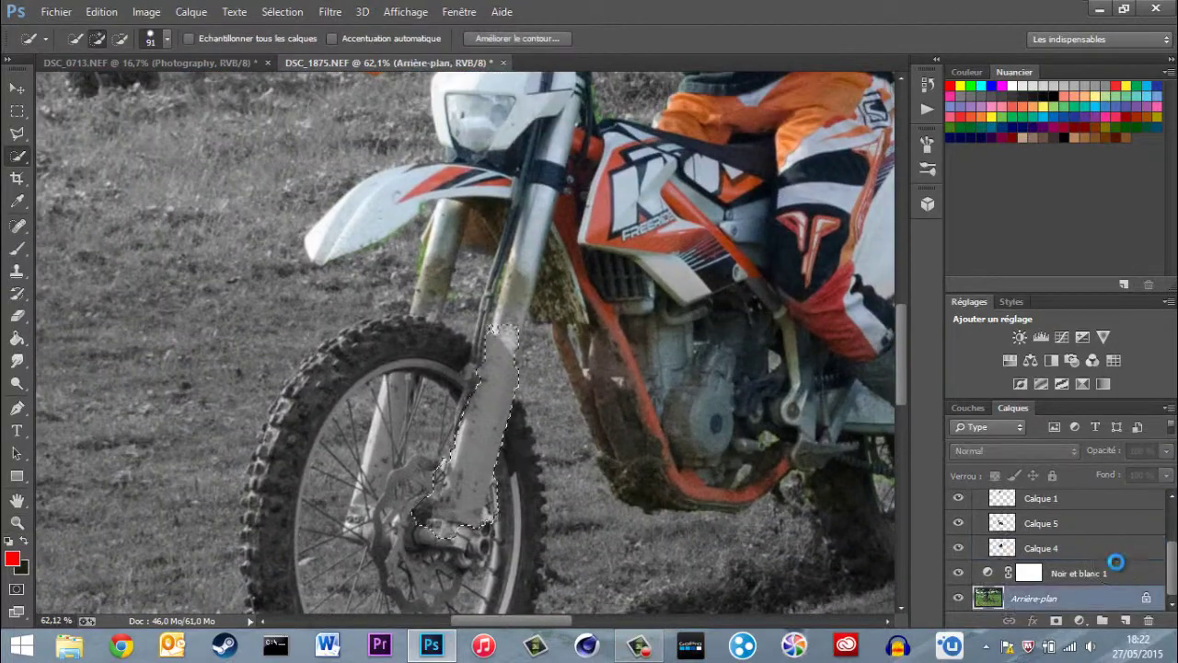
key("ctrl+j")
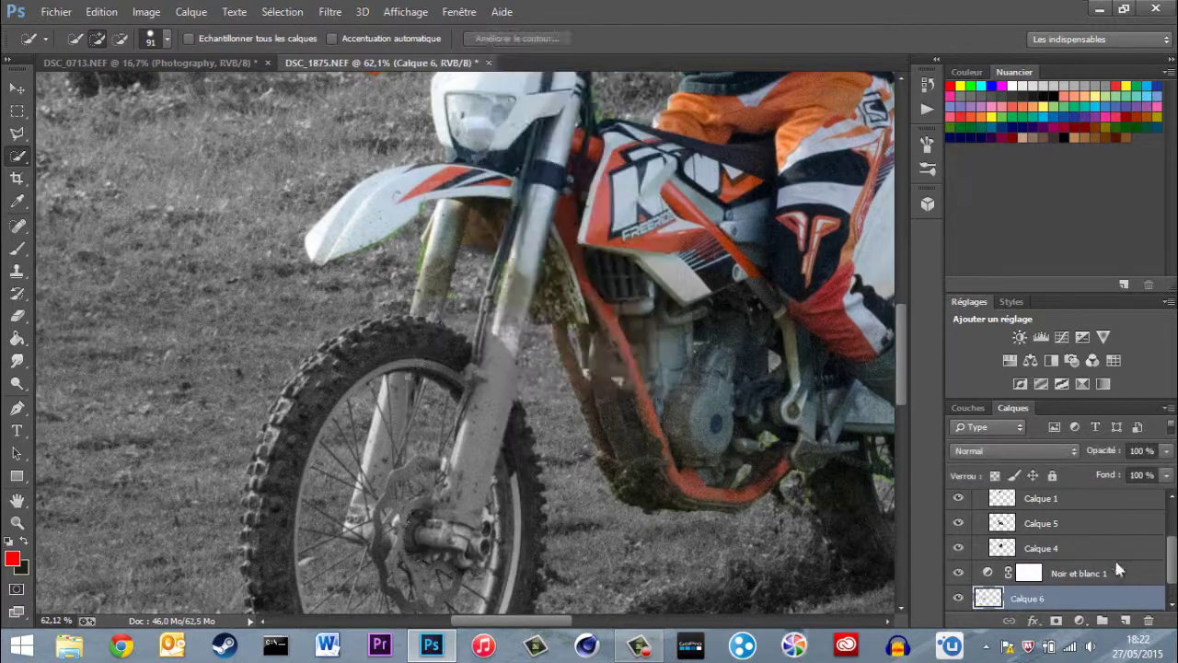
key("ctrl+bracketright")
key("b")
Copy the front wheel onto its own colour layer above the black-and-white adjustment
key("z")
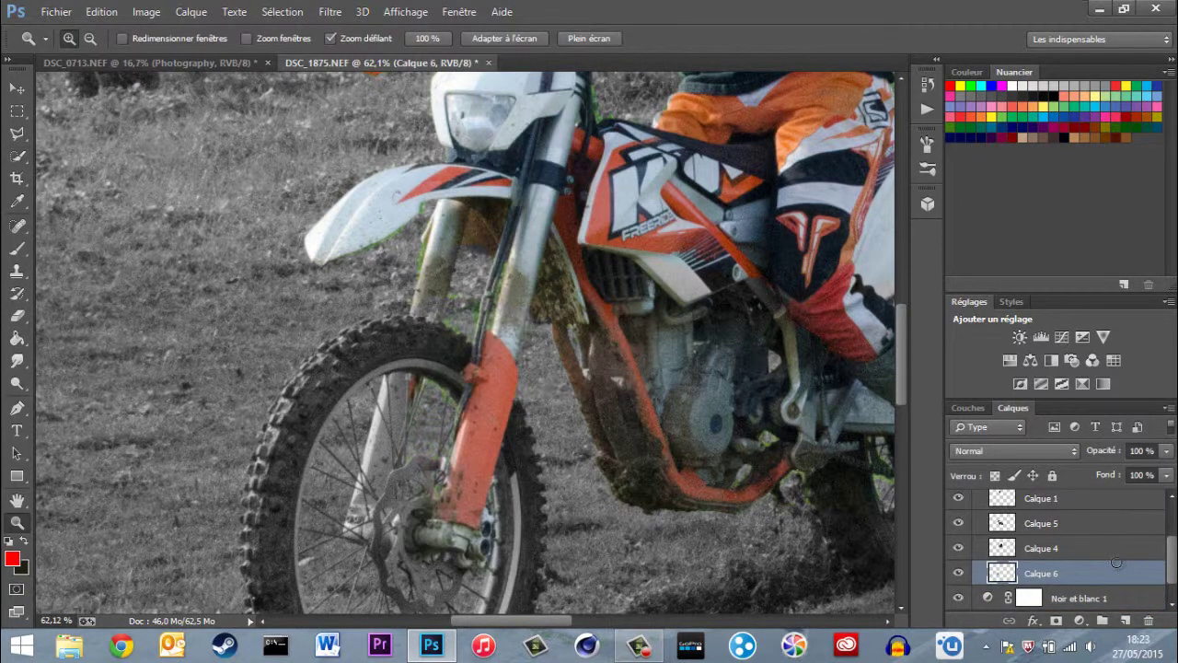
key("ctrl+plus")
key("ctrl+plus")
key("ctrl+plus")
key("ctrl+0")
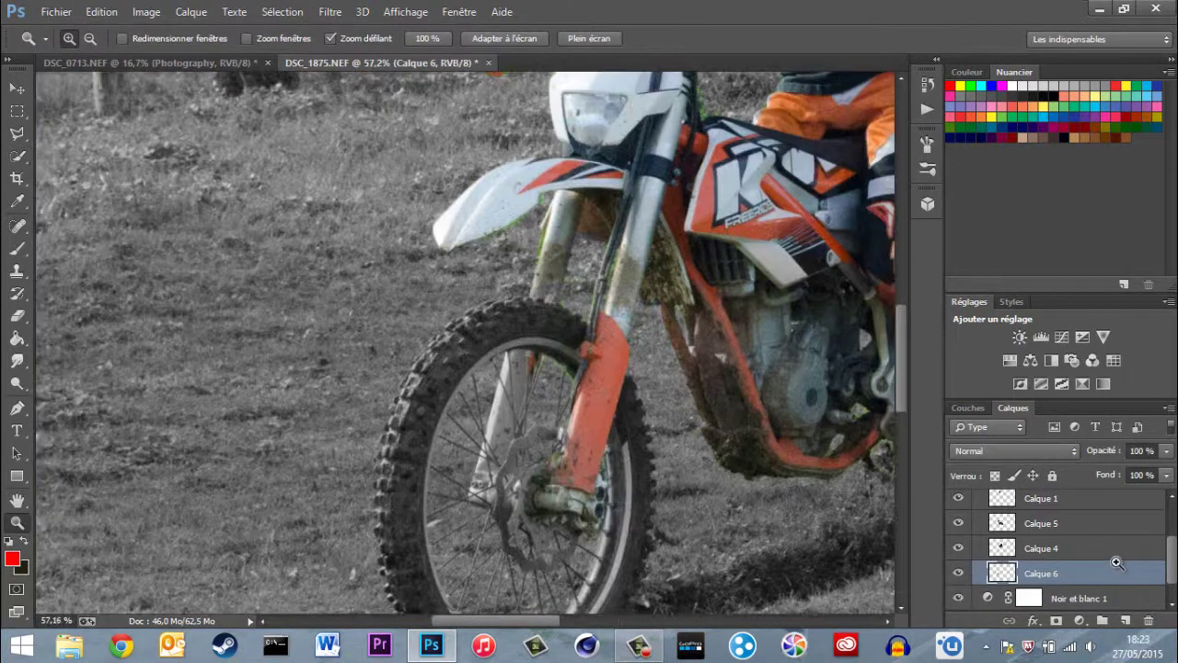
key("w")
key("alt+comma")
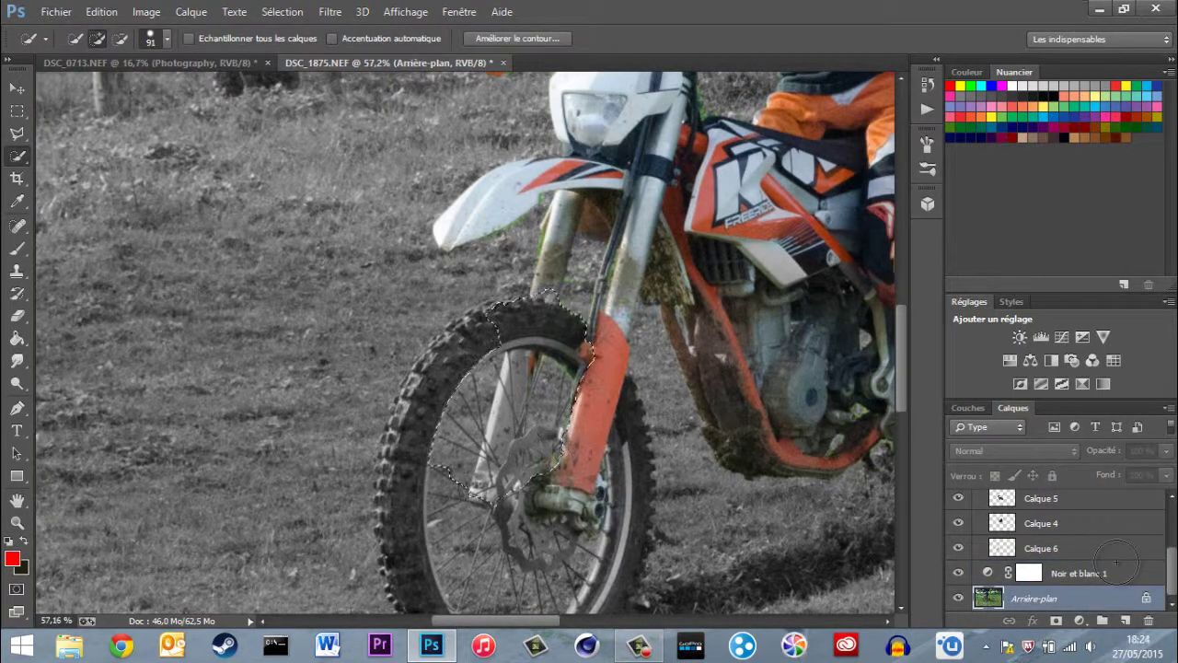
key("ctrl+j")
key("ctrl+bracketright")
key("z")
key("ctrl+plus")
key("ctrl+plus")
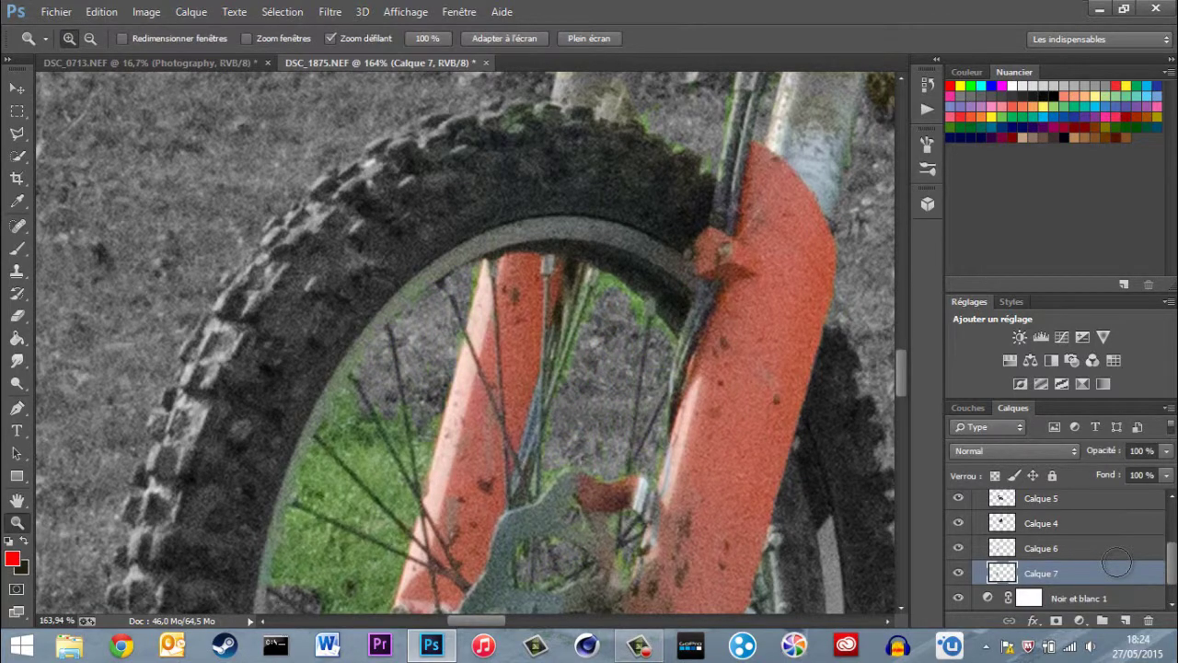
Gather all the colour-pop layers into Groupe 1 and fit the photo in view
scroll(465, 341, "down", 5)
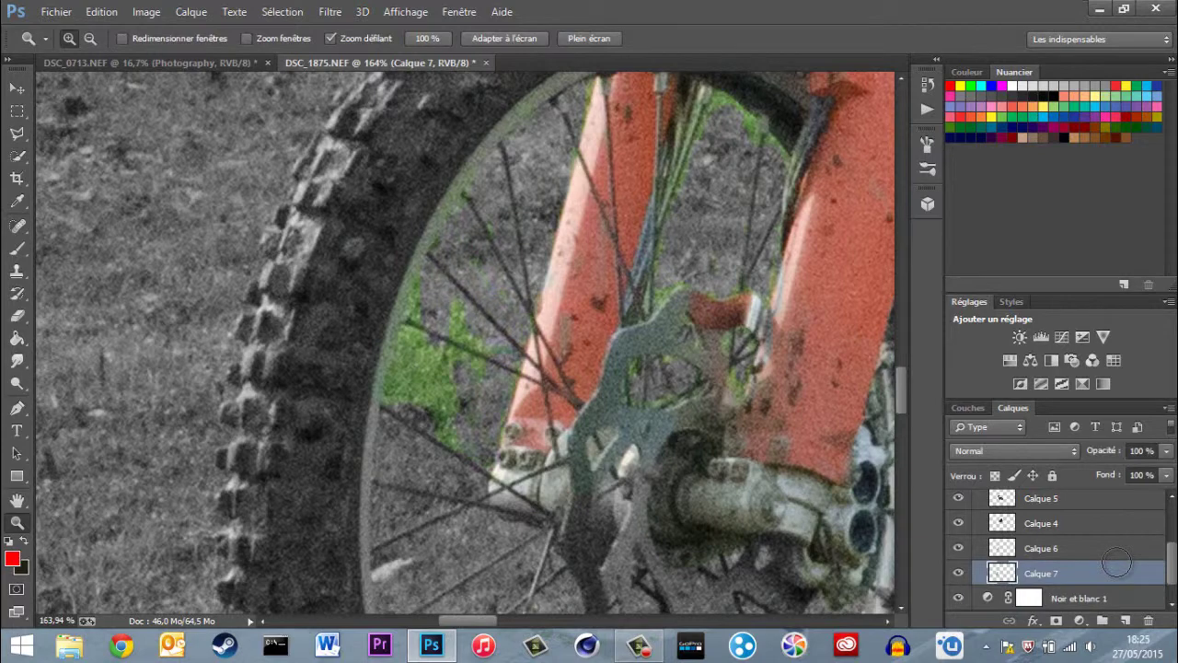
key("ctrl+minus")
key("ctrl+minus")
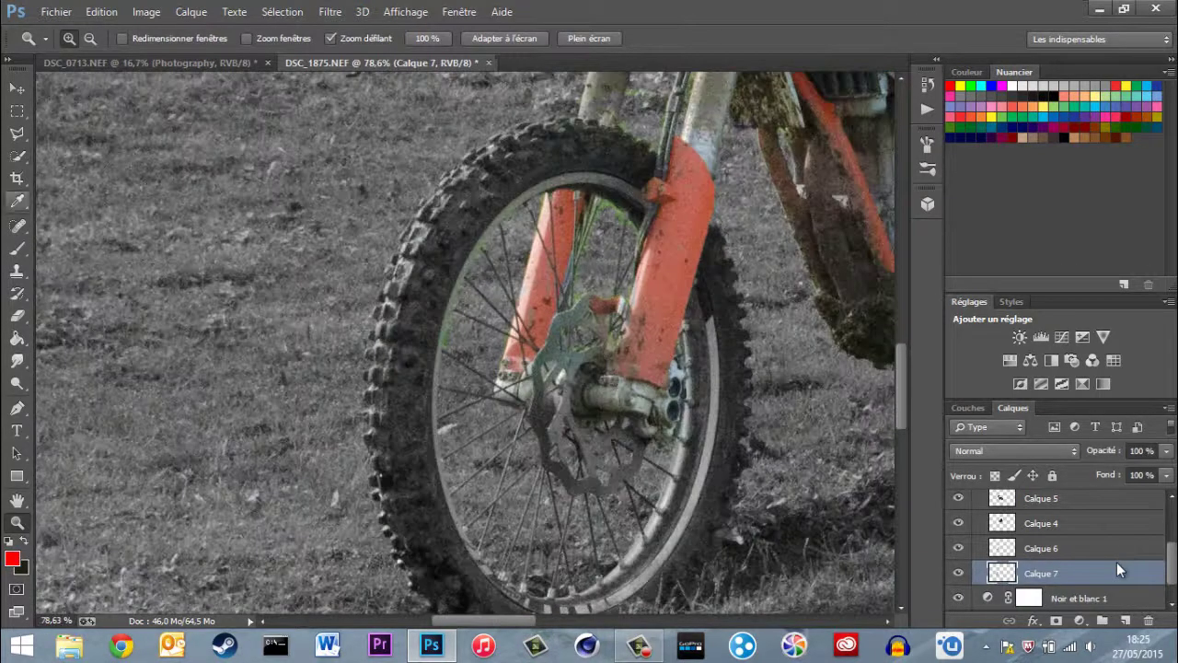
key("ctrl+g")
key("ctrl+minus")
key("ctrl+0")
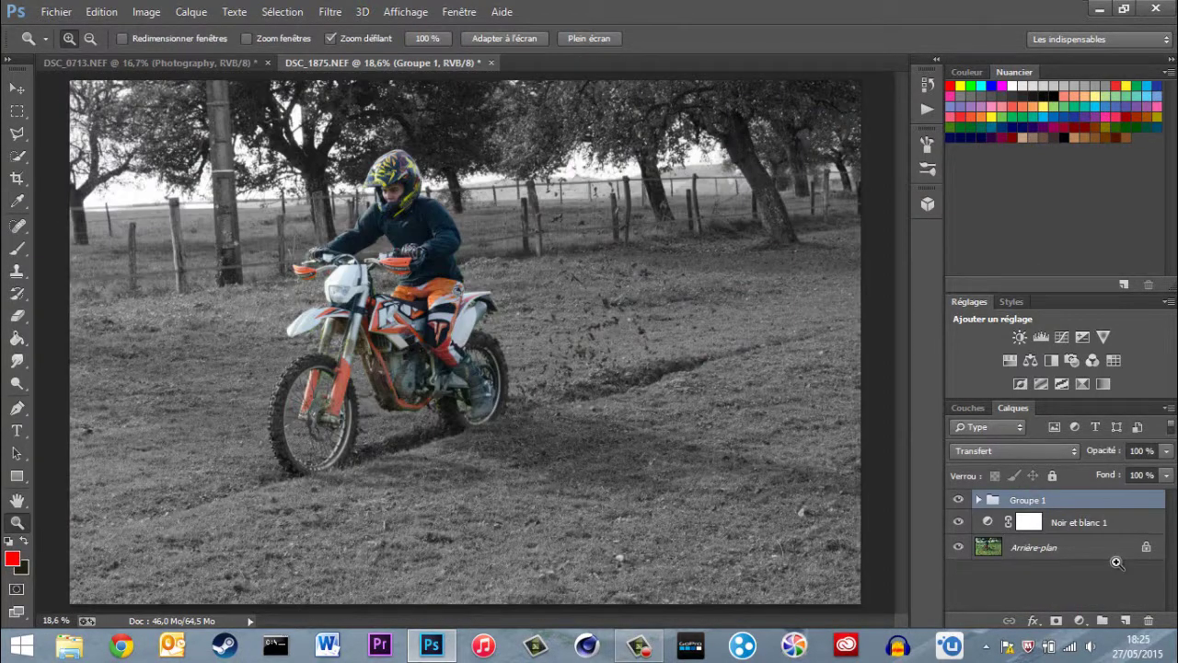
Switch to the other open photo, collapse the black-and-white settings, and save it as 'MX 1'
key("ctrl+Tab")
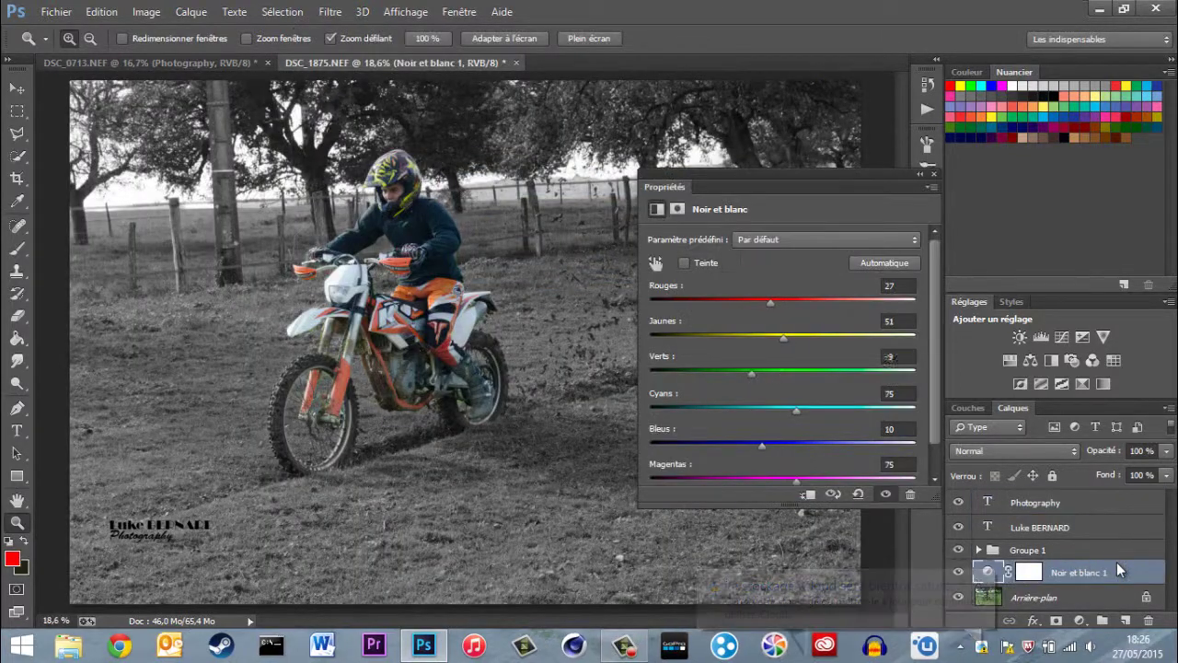
left_click(1116, 567)
key("ctrl+shift+s")
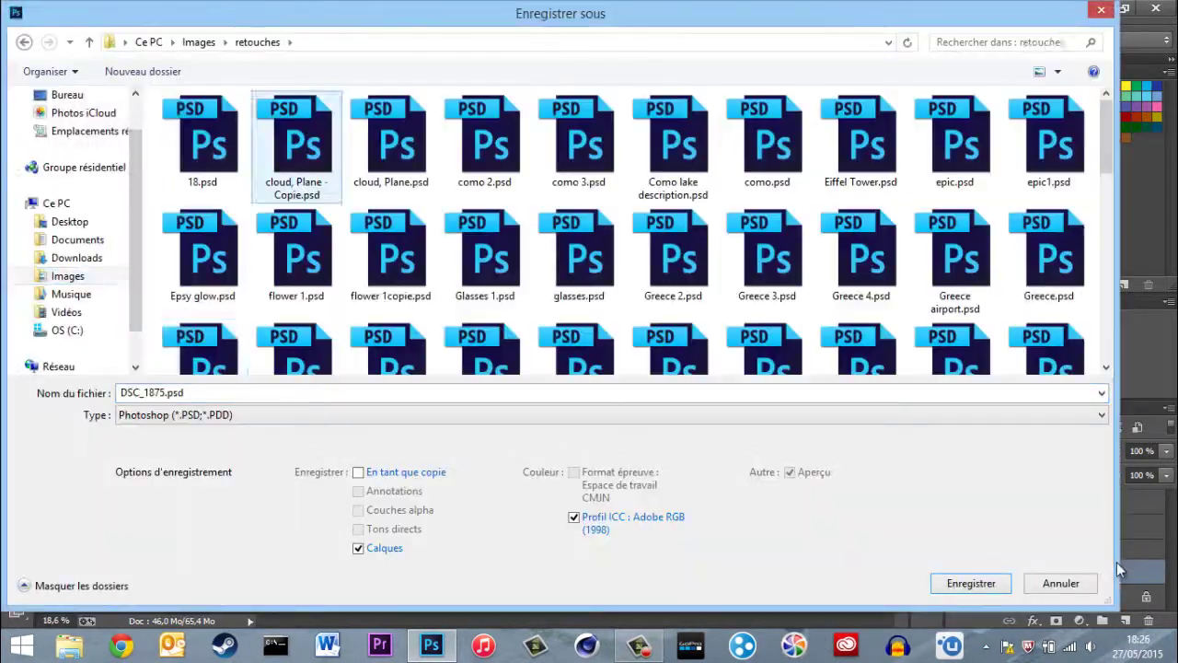
type("MX 1")
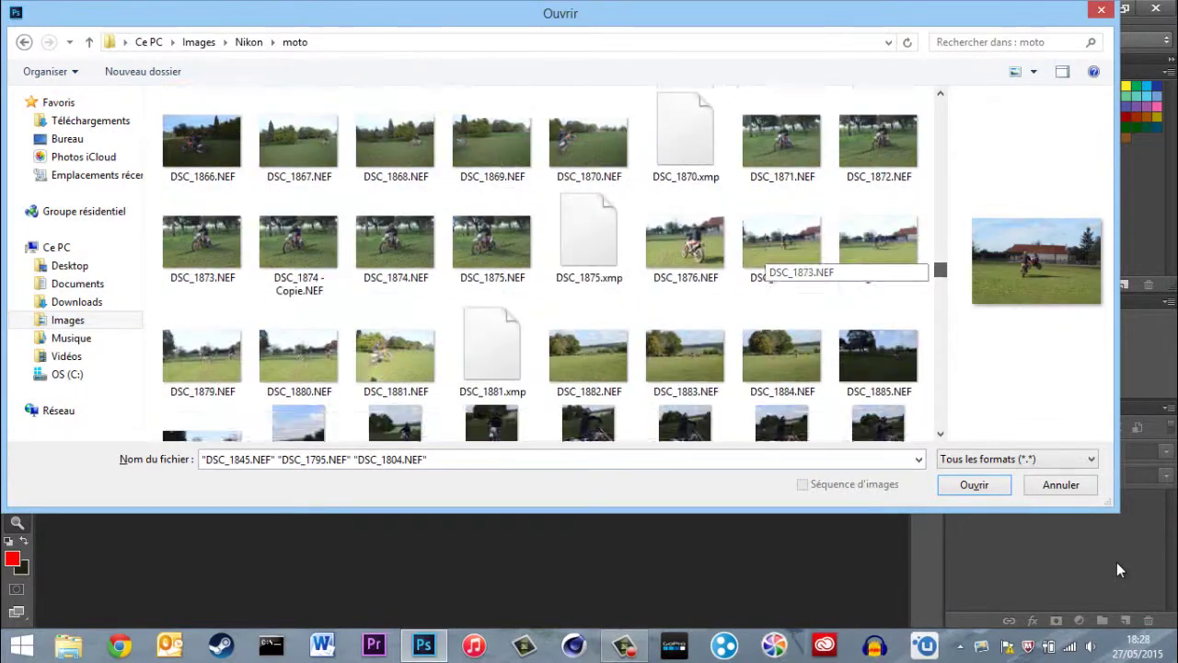
Mark DSC_1804 and DSC_1845 for deletion in Camera Raw
key("Return")
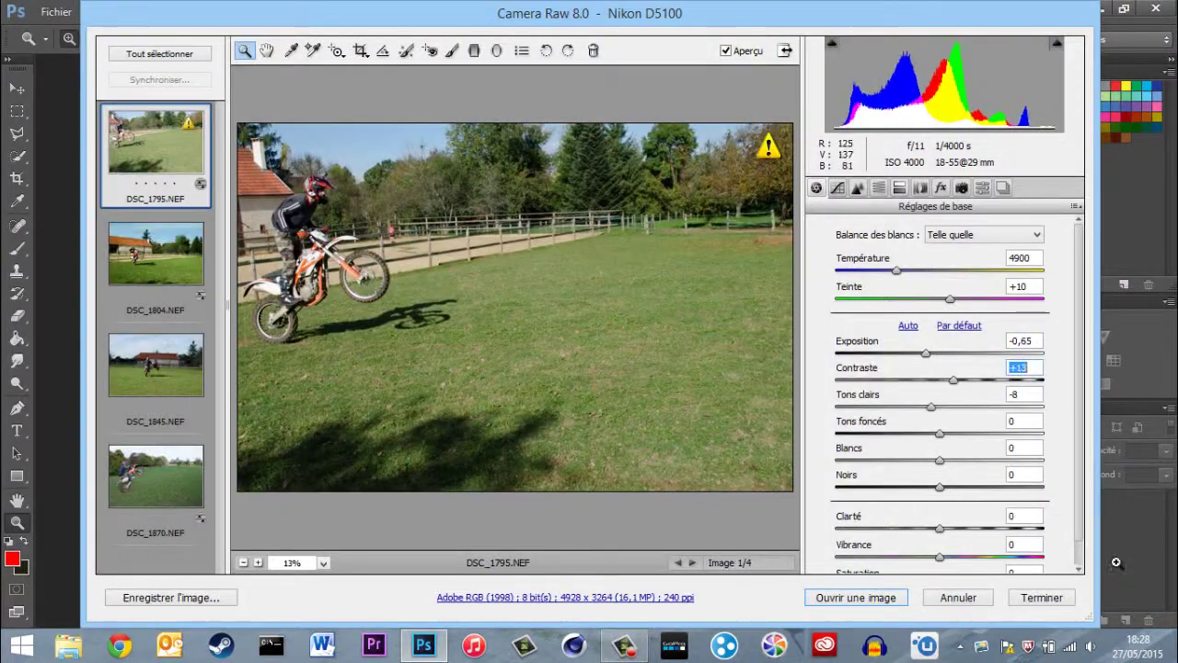
key("Delete")
key("Delete")
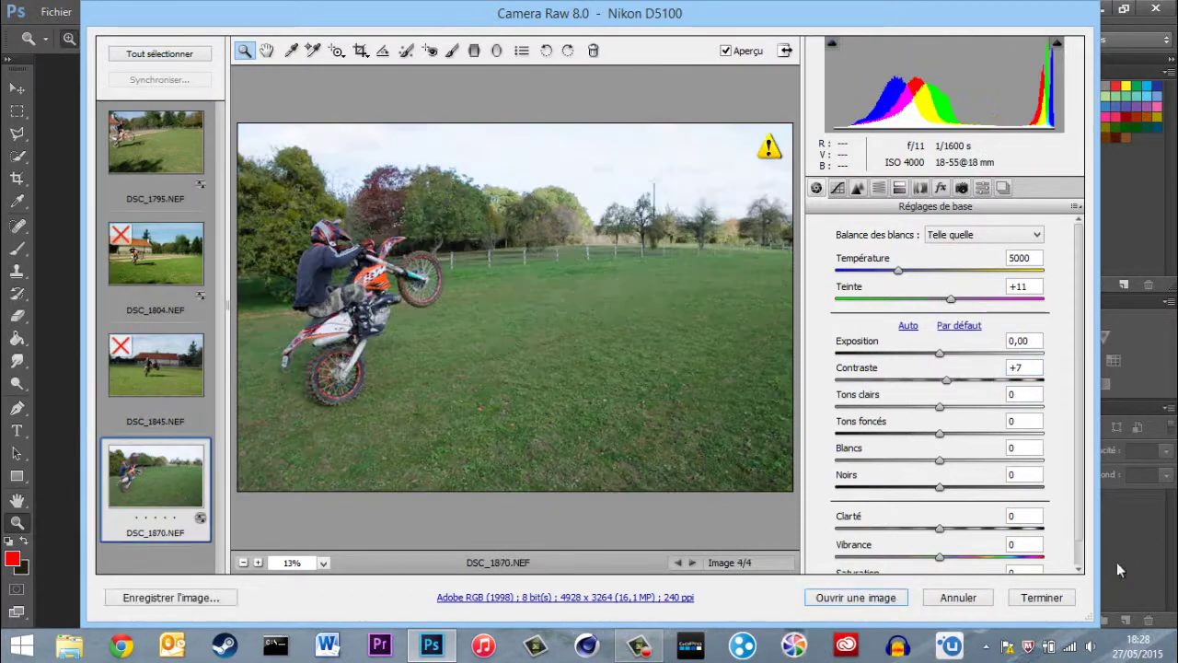
key("Escape")
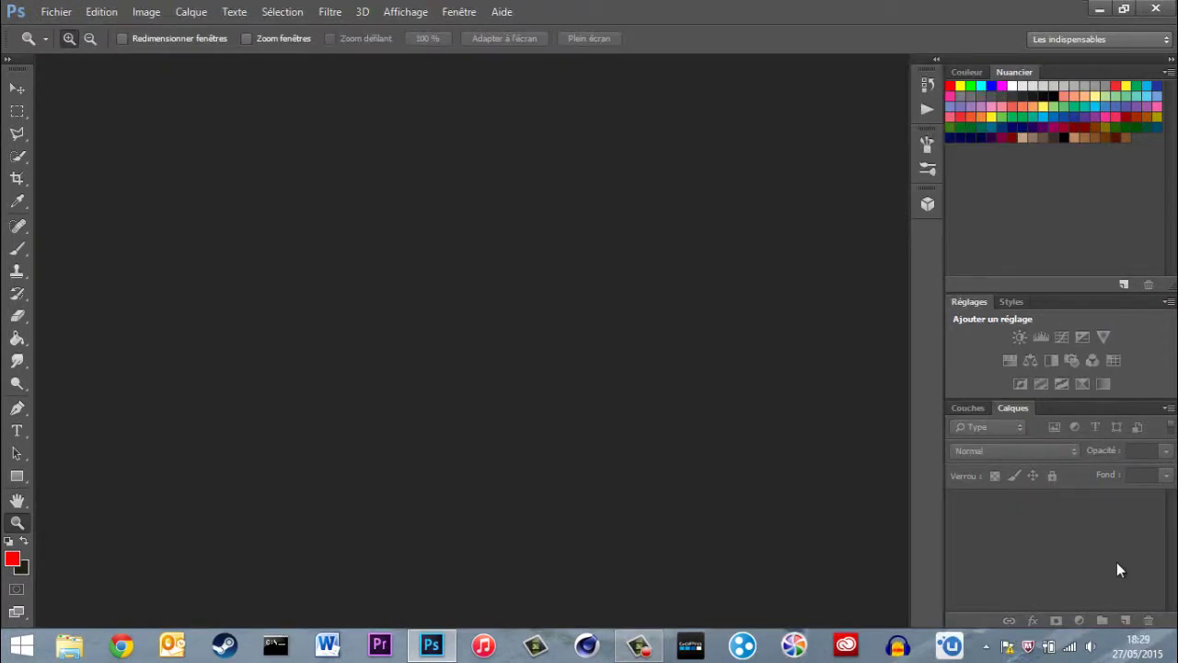
Open DSC_1870 from Camera Raw into Photoshop with contrast raised to +39
key("ctrl+o")
scroll(1117, 561, "down", 10)
scroll(1116, 562, "down", 5)
scroll(1116, 561, "down", 5)
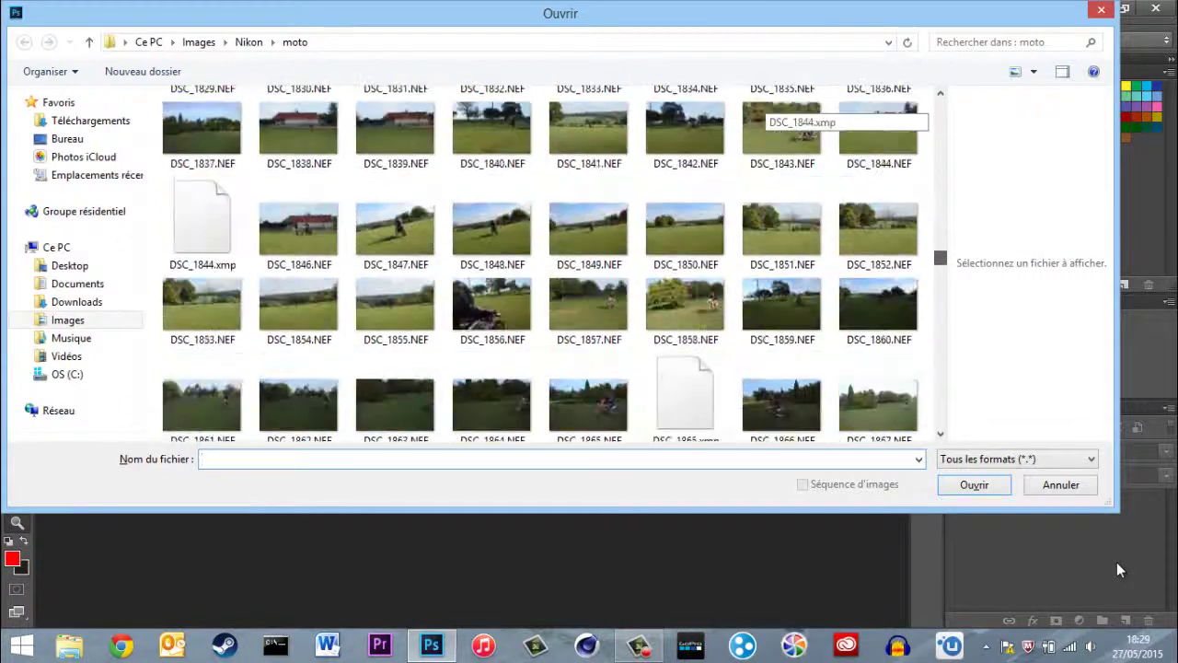
scroll(1117, 562, "down", 3)
key("Escape")
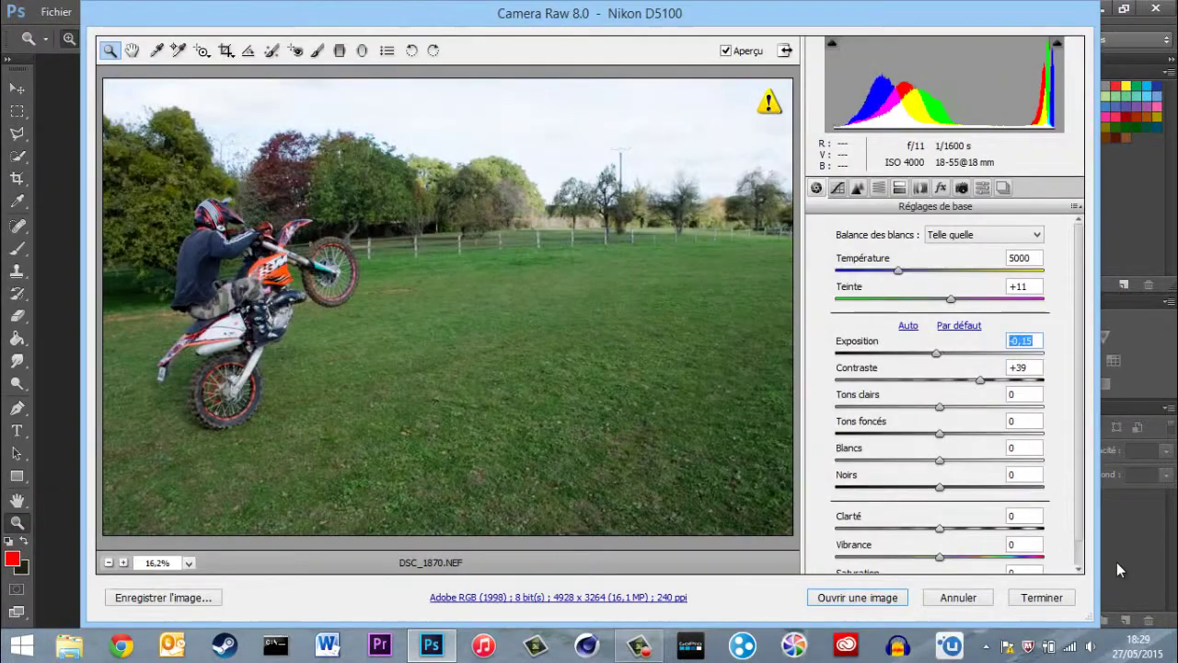
key("Return")
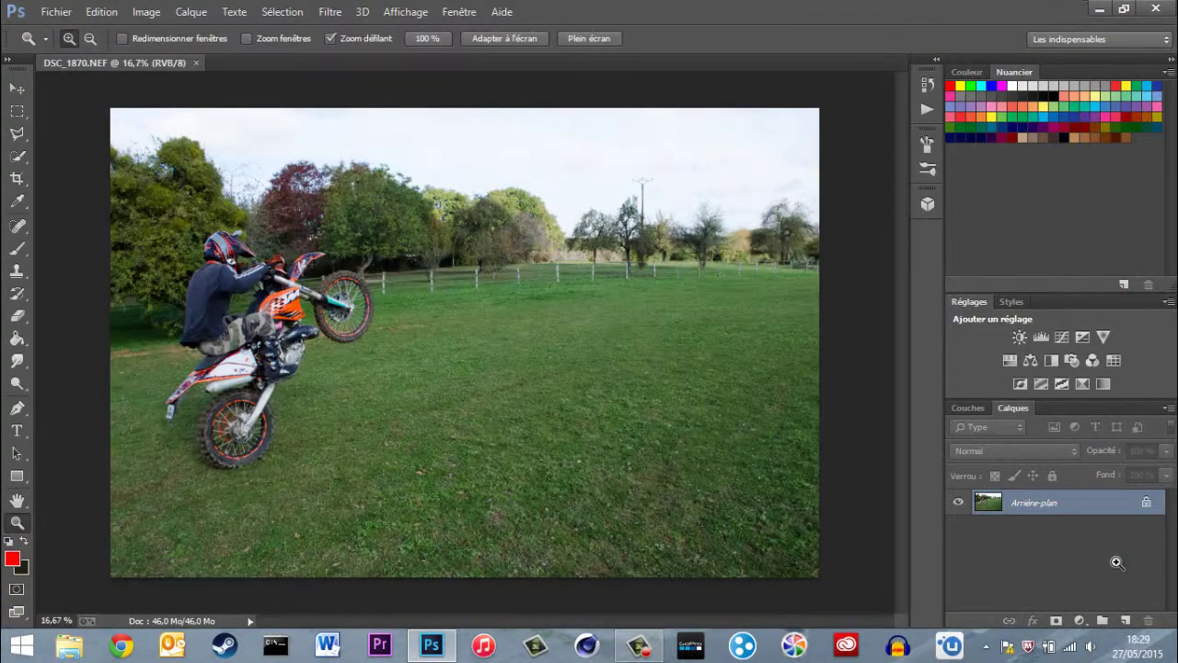
Add a Courbes adjustment and tweak its red, green and blue channel curves
key("ctrl+m")
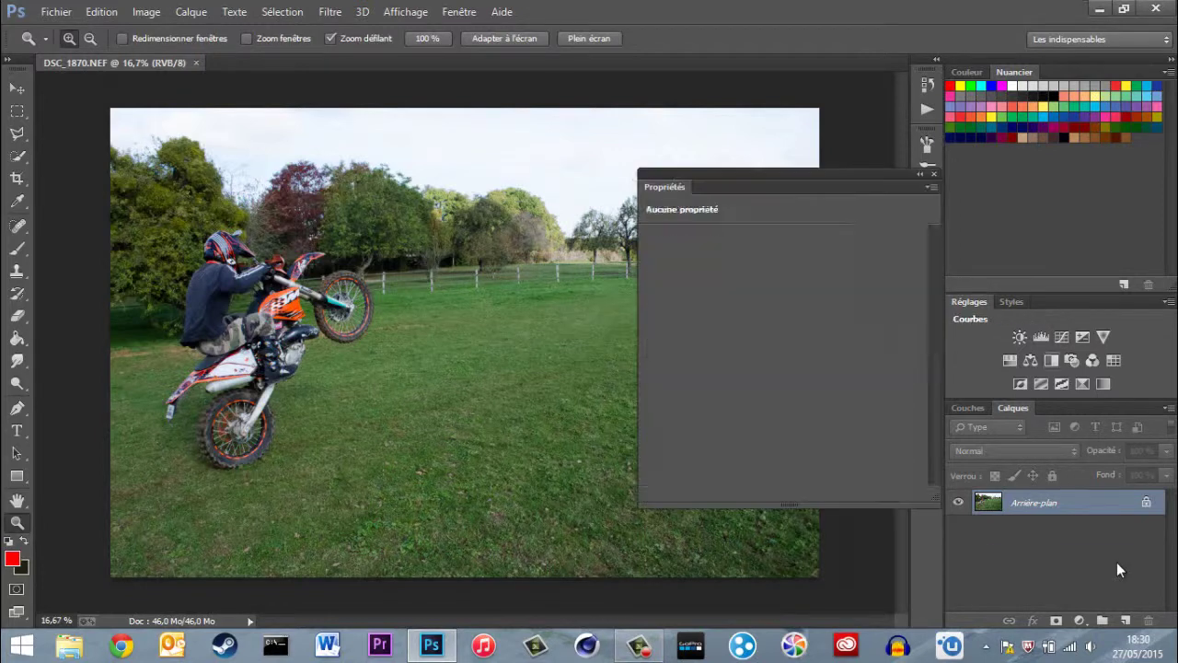
key("alt+3")
key("alt+4")
key("alt+5")
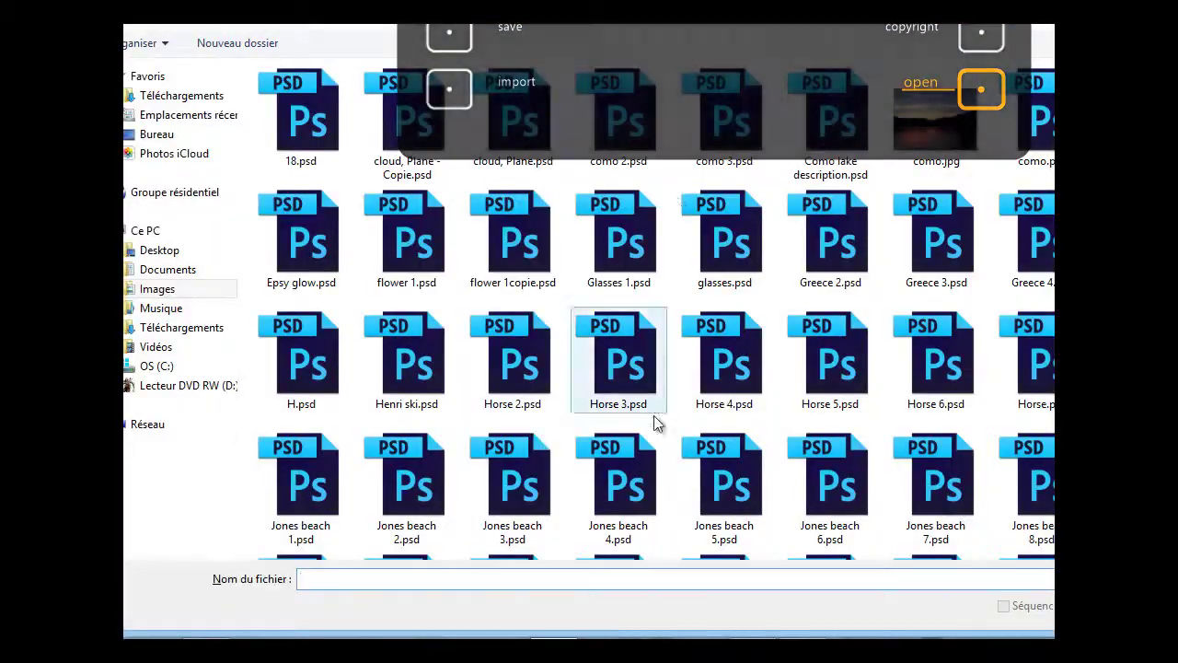
Open the GoPro photo G0050195.JPG from Vidéos > 100GOPRO, accepting the profile-mismatch warning
left_click(157, 289)
left_click(155, 347)
double_click(317, 134)
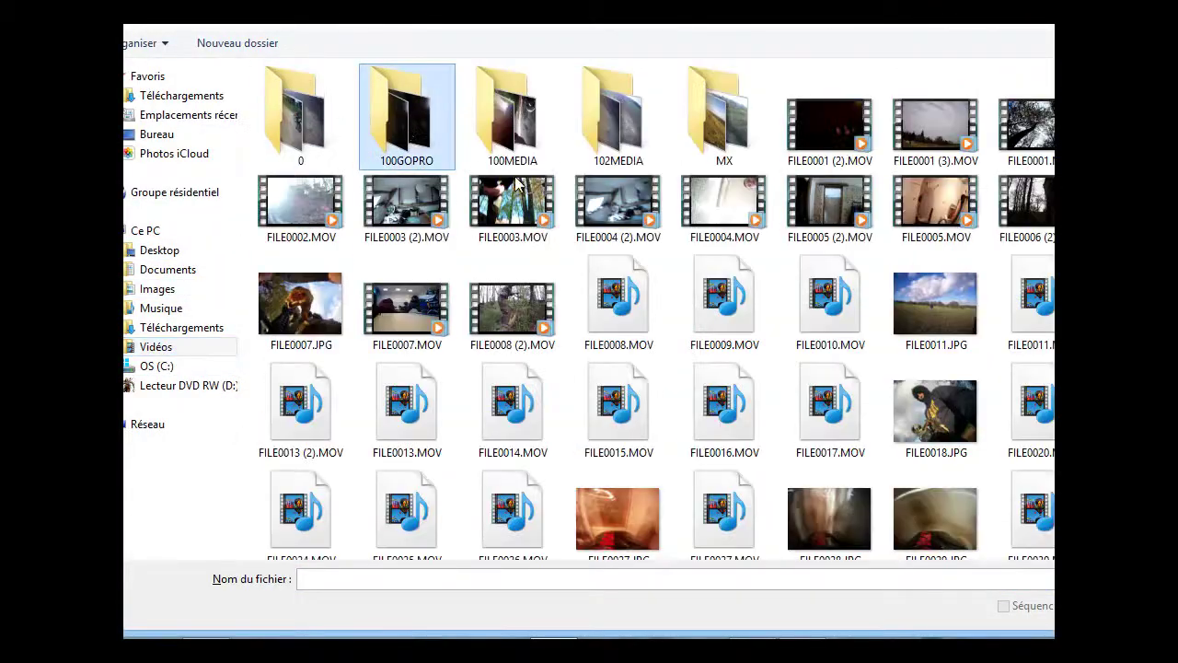
double_click(407, 115)
scroll(653, 313, "down", 10)
scroll(654, 313, "down", 10)
scroll(654, 313, "down", 10)
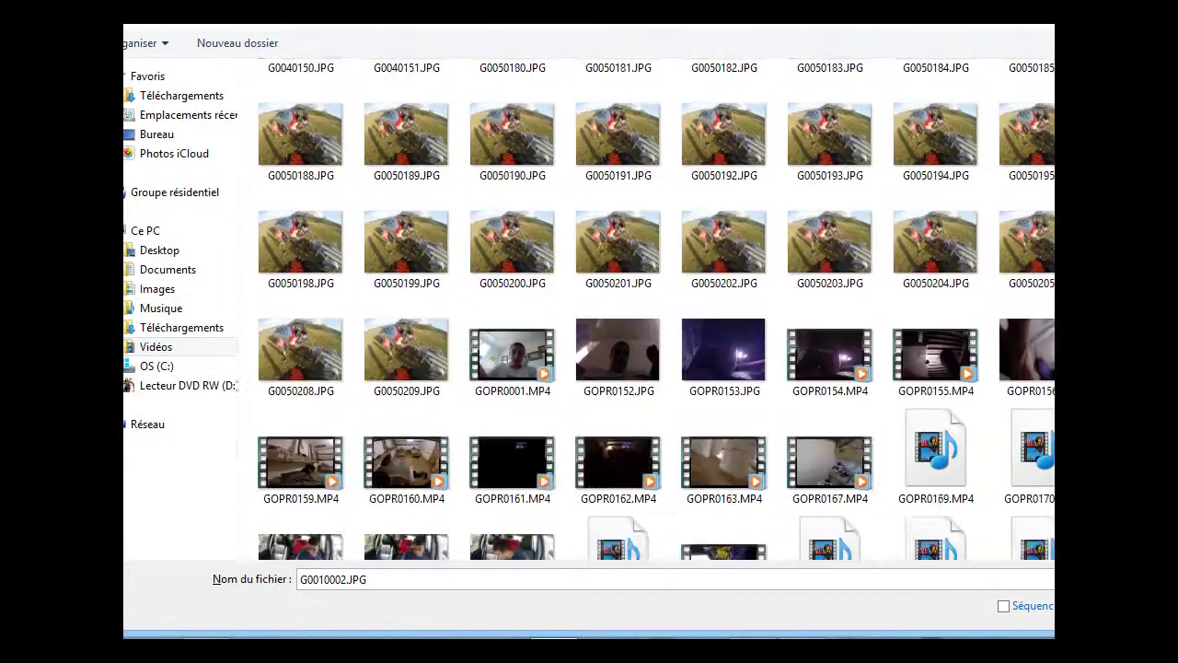
scroll(589, 313, "up", 3)
double_click(1026, 423)
key("Return")
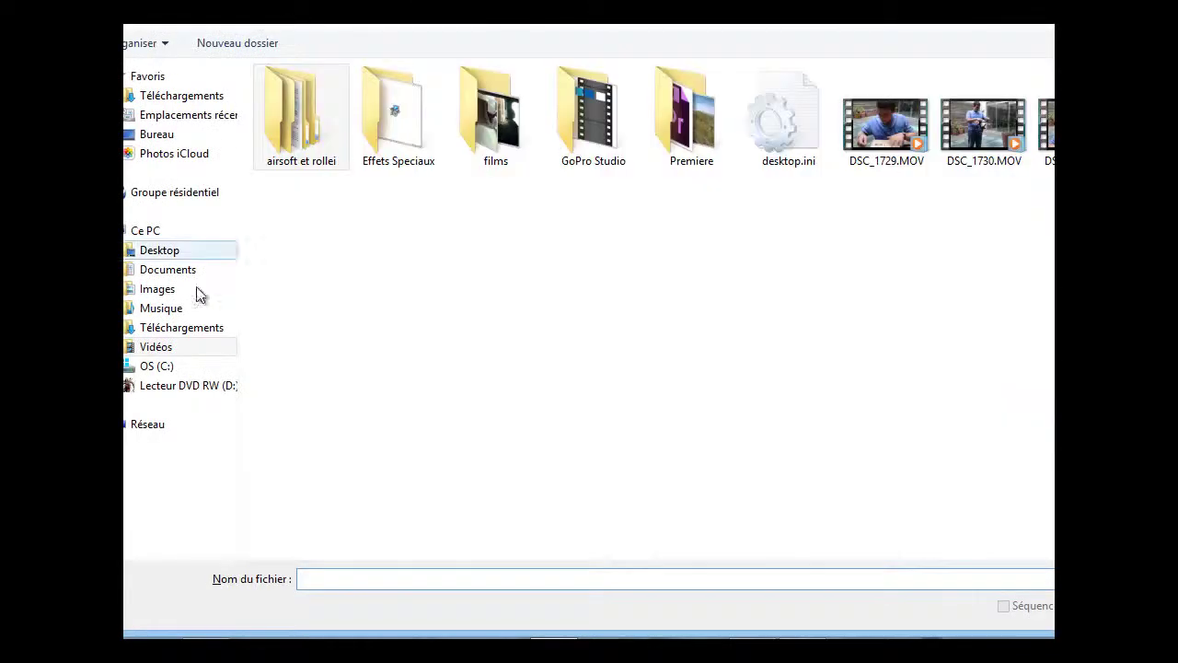
In the Nikon moto folder, add DSC_1795 - Copie to the selected photos
double_click(811, 125)
scroll(828, 120, "down", 10)
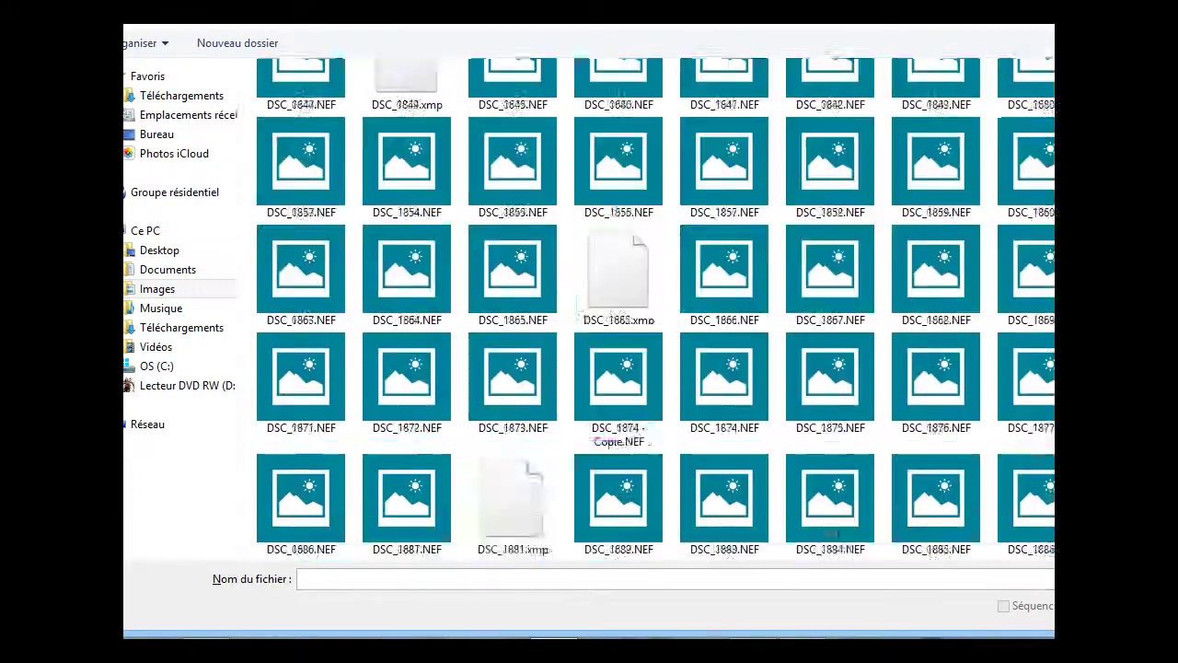
scroll(829, 119, "down", 10)
scroll(829, 119, "down", 10)
scroll(653, 304, "up", 10)
scroll(654, 304, "up", 5)
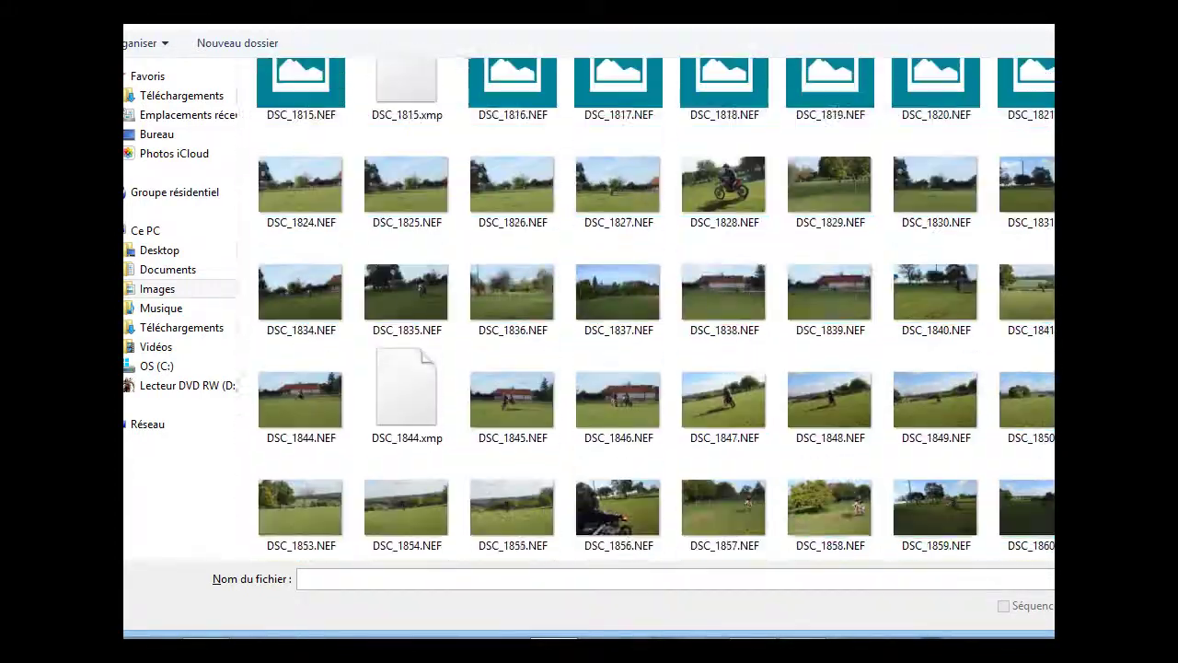
scroll(653, 304, "up", 5)
scroll(653, 304, "up", 5)
scroll(654, 304, "down", 5)
scroll(654, 303, "down", 10)
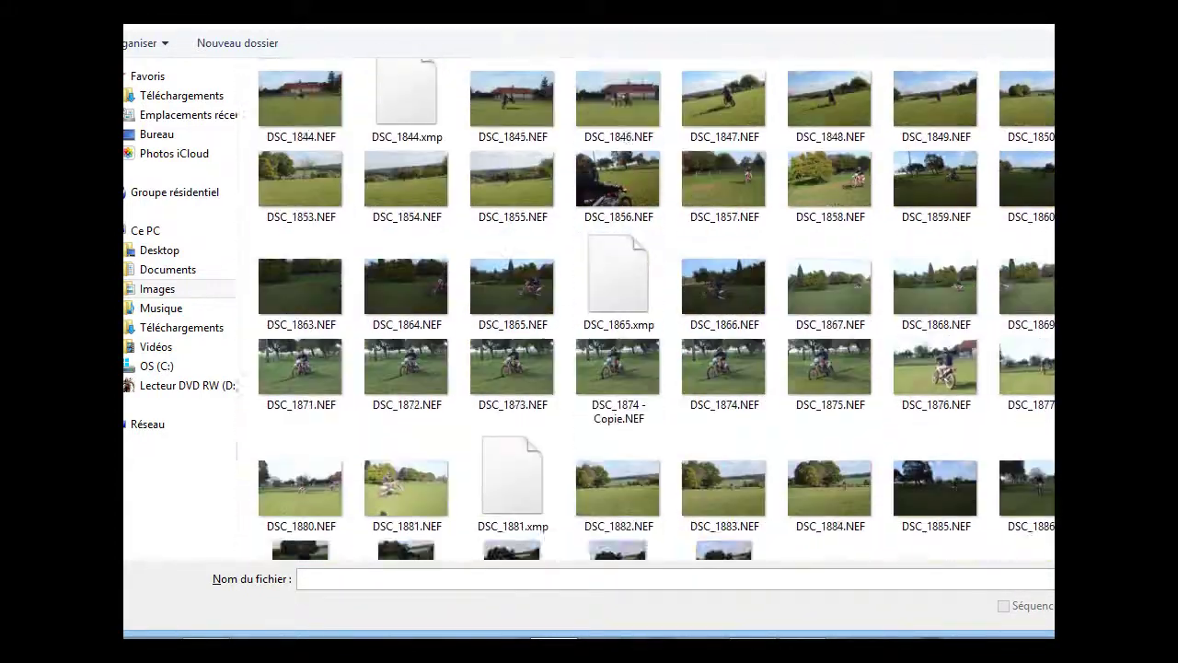
scroll(654, 304, "down", 3)
scroll(654, 304, "up", 3)
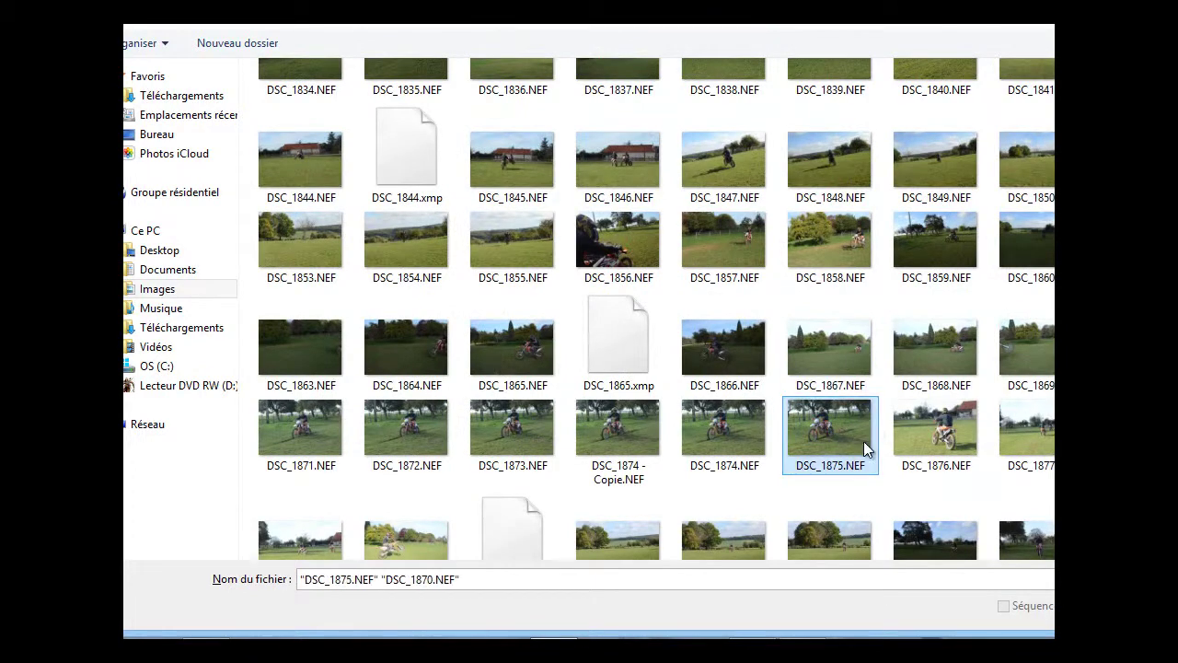
scroll(866, 448, "up", 3)
scroll(921, 368, "up", 3)
scroll(1013, 240, "up", 1)
left_click(1027, 216, "ctrl")
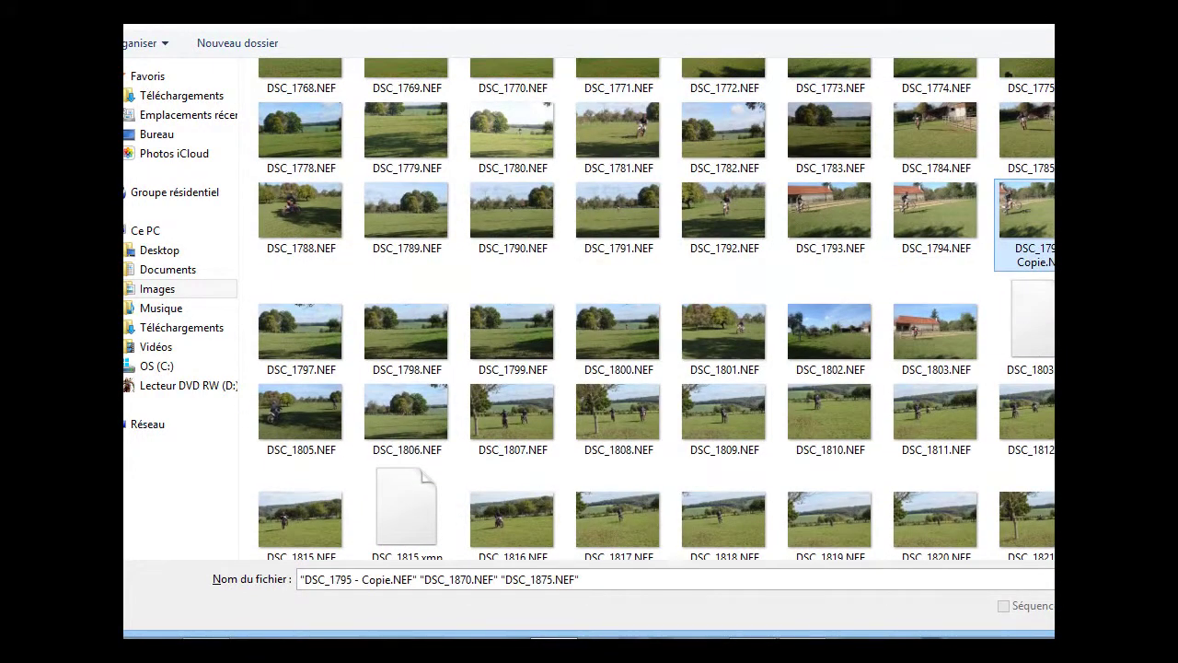
scroll(654, 304, "up", 3)
scroll(654, 304, "up", 3)
scroll(653, 304, "up", 3)
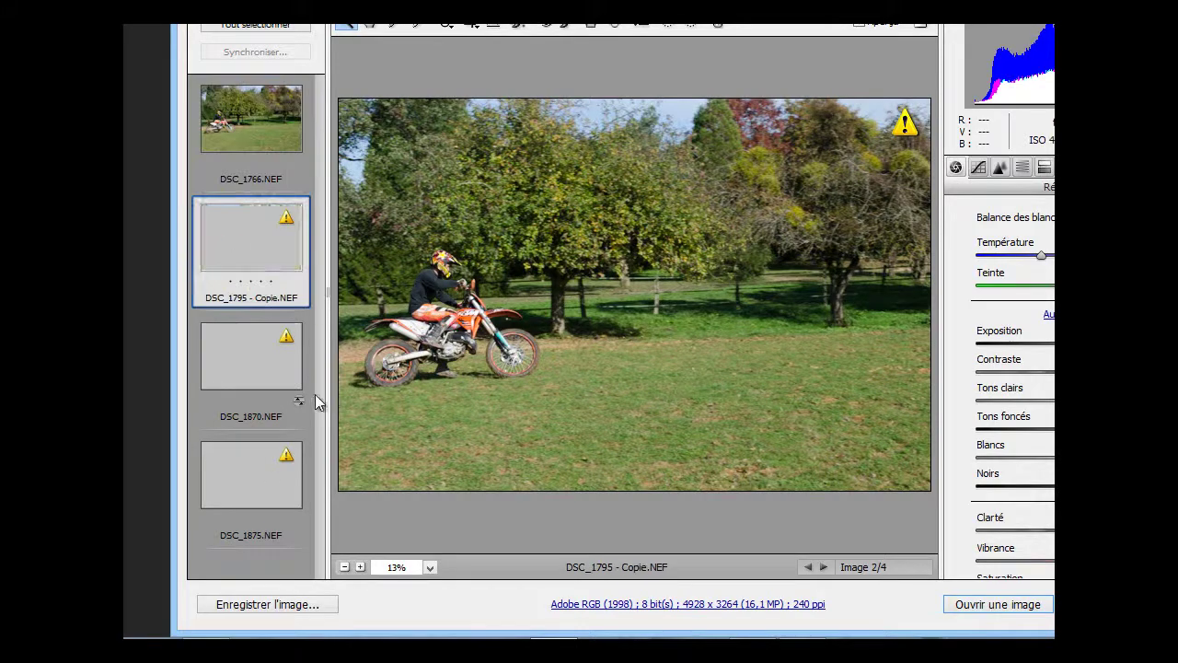
Preview DSC_1870, DSC_1875 and DSC_1795 - Copie in the Camera Raw filmstrip
left_click(311, 400)
left_click(250, 474)
left_click(251, 237)
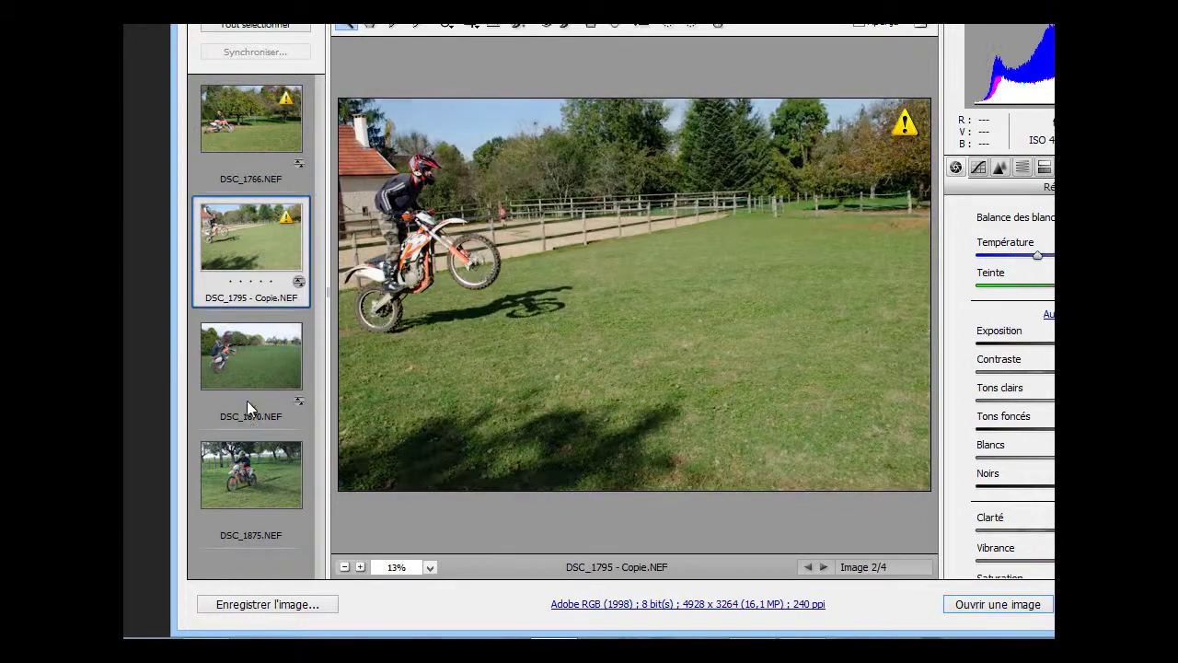
left_click(250, 368)
left_click(250, 474)
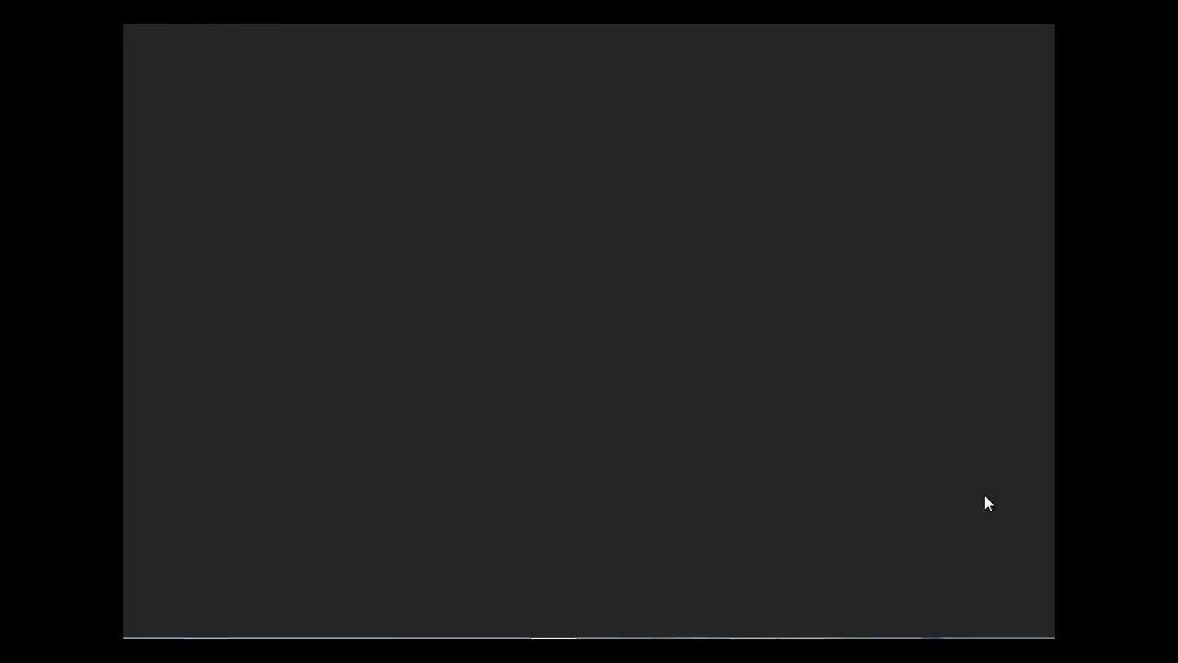
Open DSC_1762 as a document, then select DSC_1804.NEF to open next
scroll(689, 331, "down", 15)
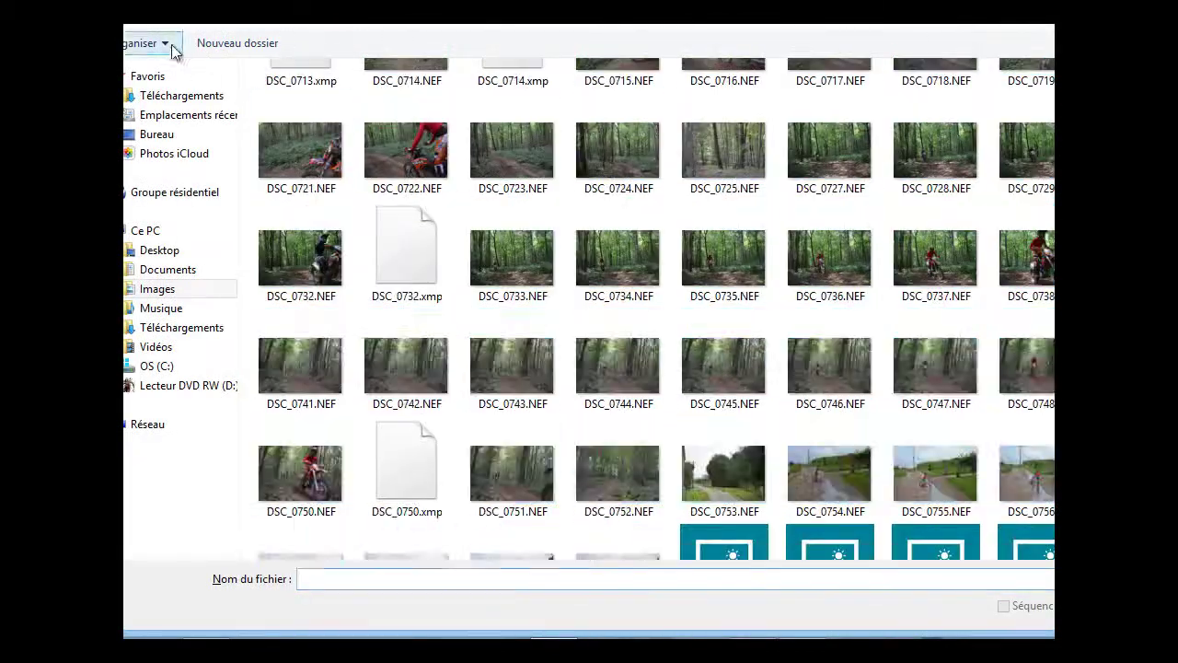
scroll(898, 230, "down", 10)
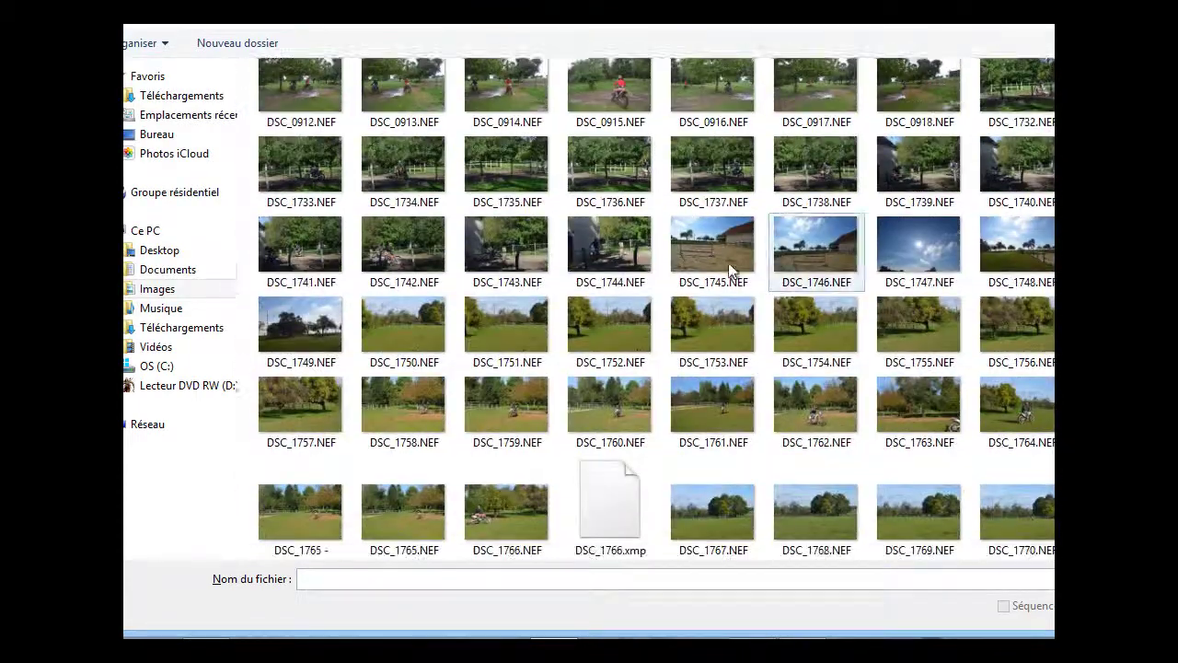
scroll(897, 230, "up", 6)
scroll(898, 230, "up", 2)
scroll(898, 230, "up", 1)
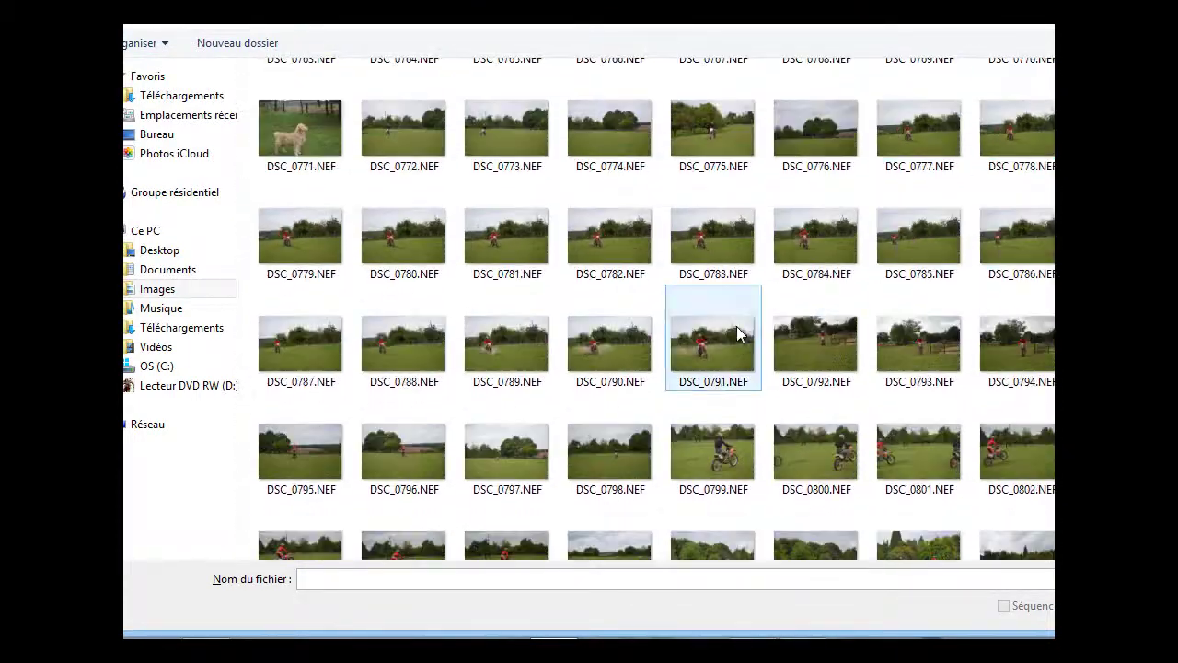
left_click(898, 235)
left_click_drag(1044, 166, 1044, 242)
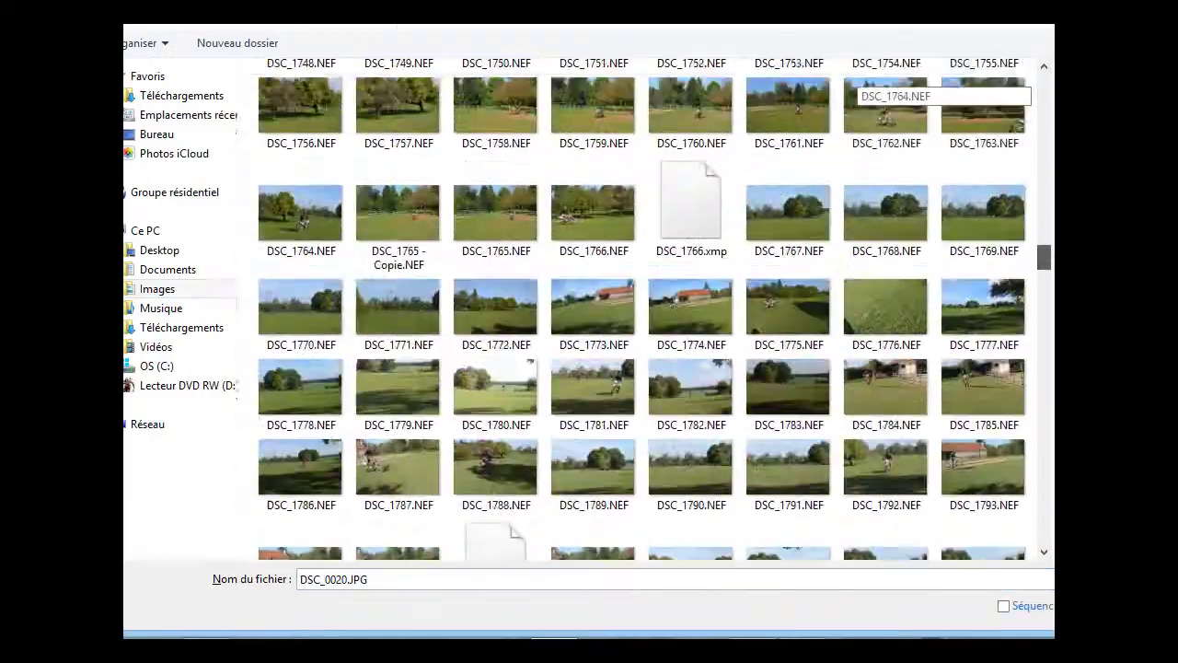
left_click(875, 230)
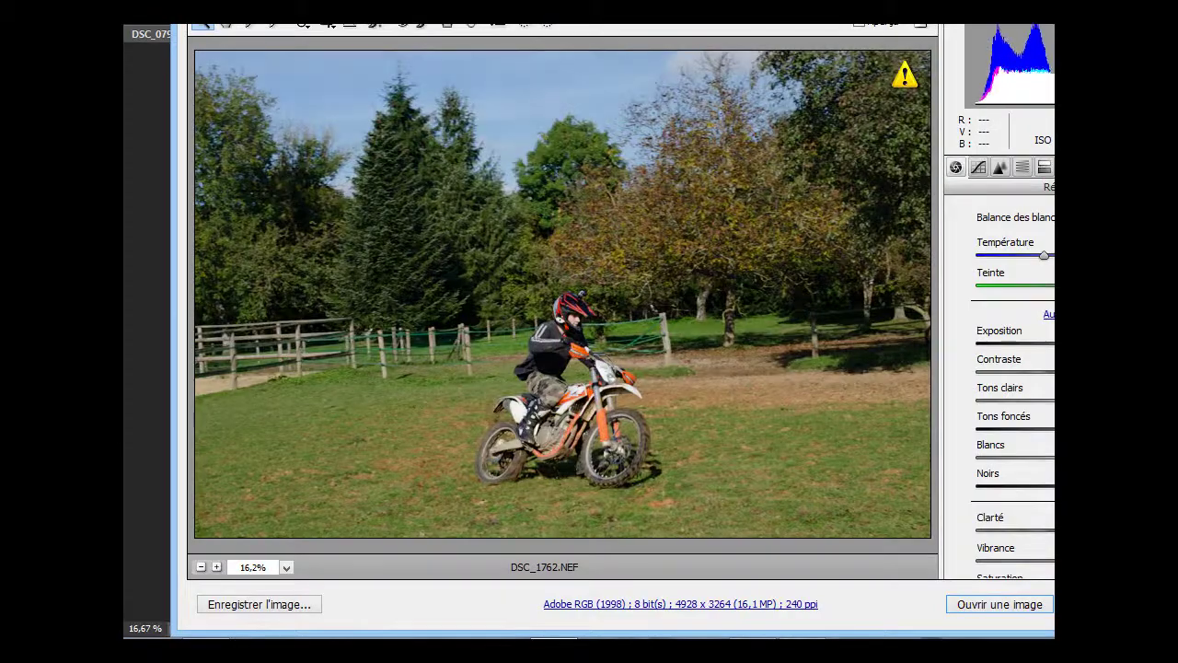
left_click(1030, 608)
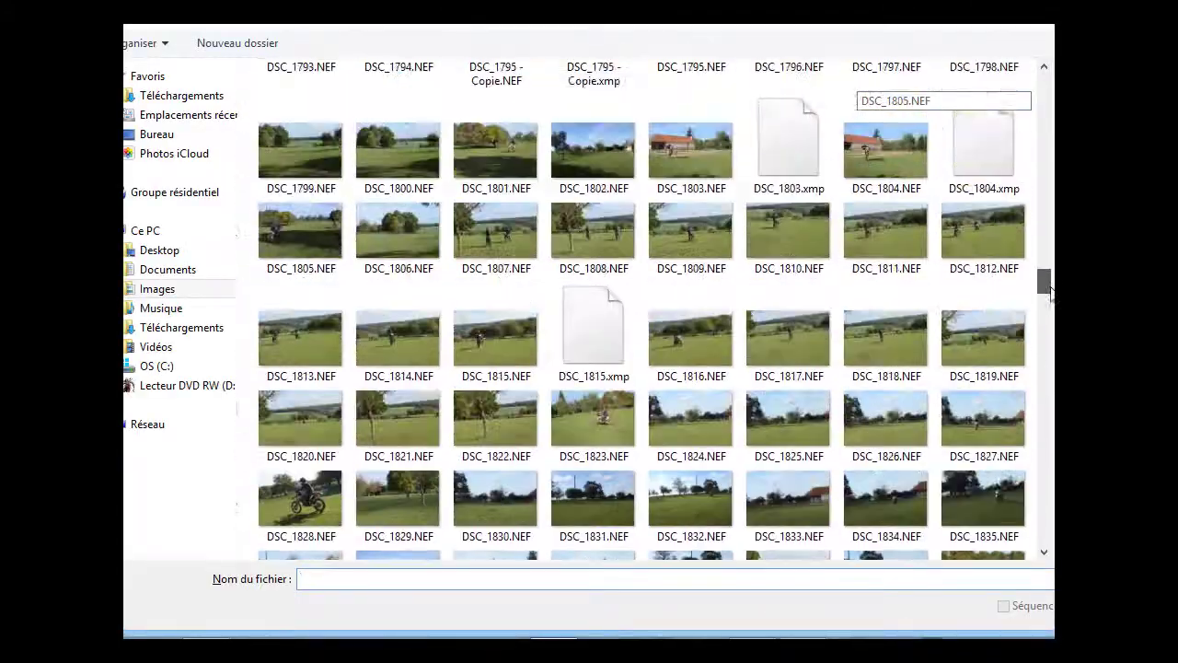
mouse_move(1050, 293)
left_mouse_down()
mouse_move(1046, 256)
mouse_move(1046, 289)
left_mouse_up()
left_click(886, 148)
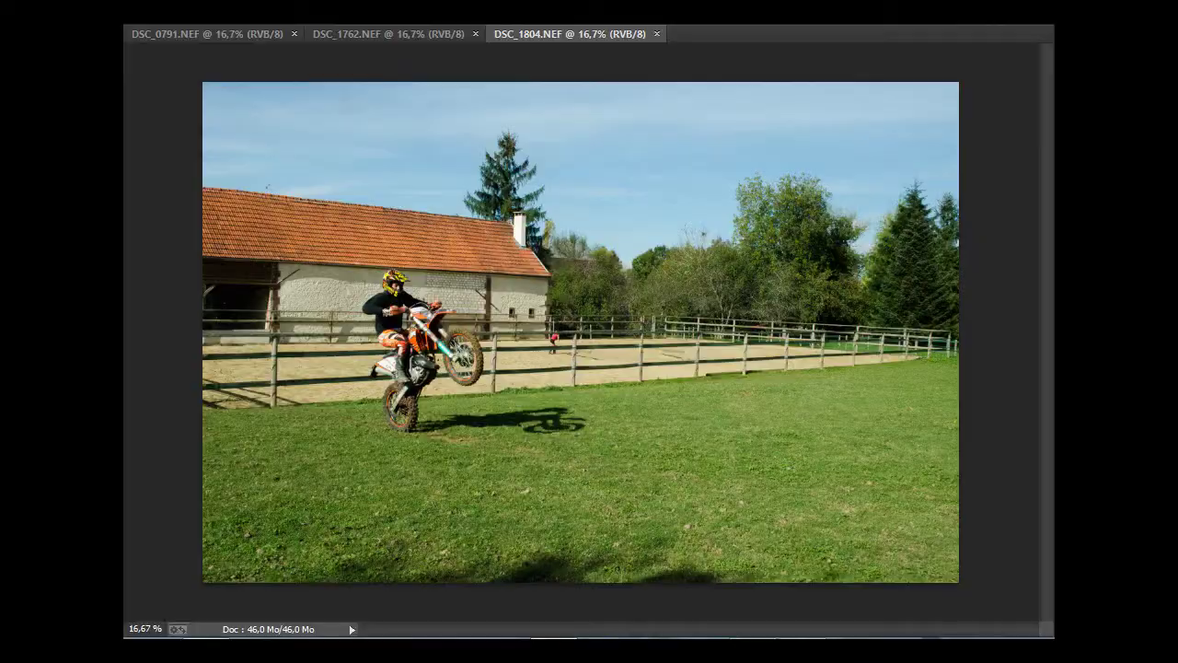
Add a Curves layer to DSC_1804 and try red painting and cloning on the rider's face
key("ctrl+m")
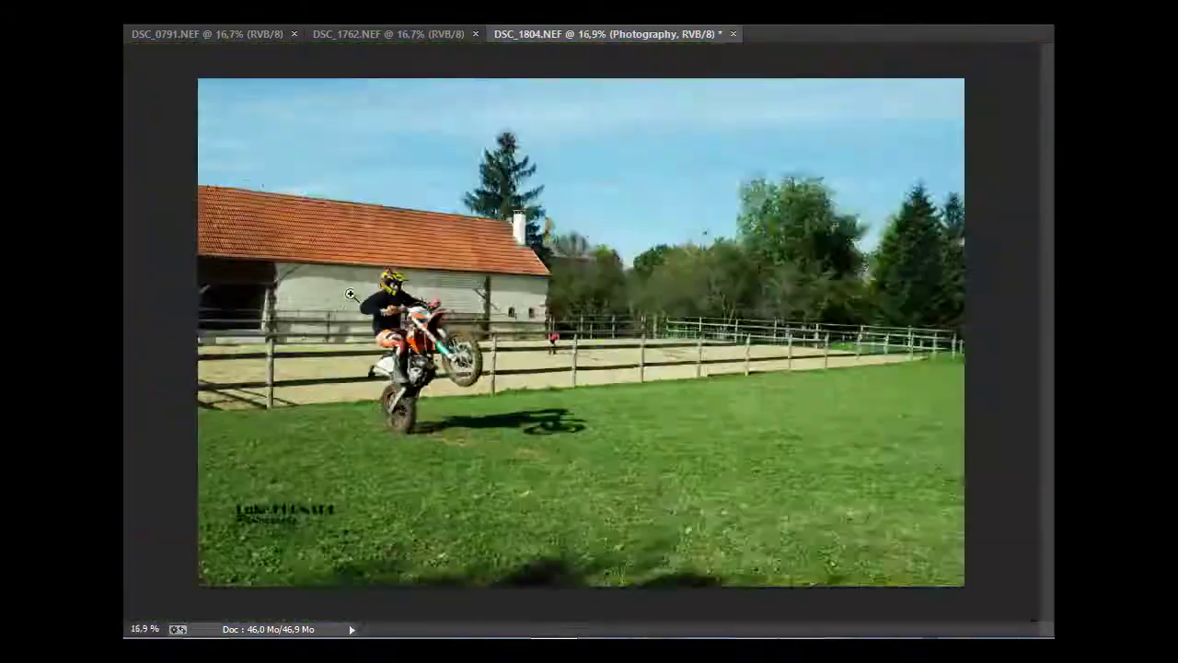
scroll(621, 356, "up", 5)
scroll(621, 356, "up", 1)
left_click(620, 355)
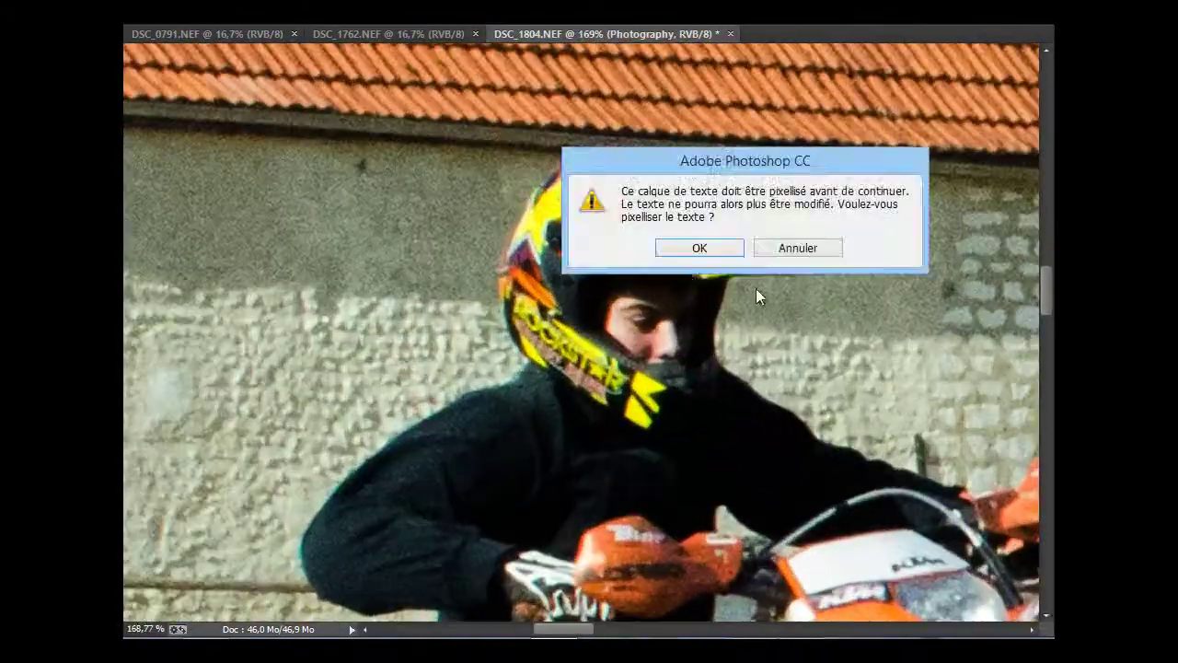
left_click(756, 289)
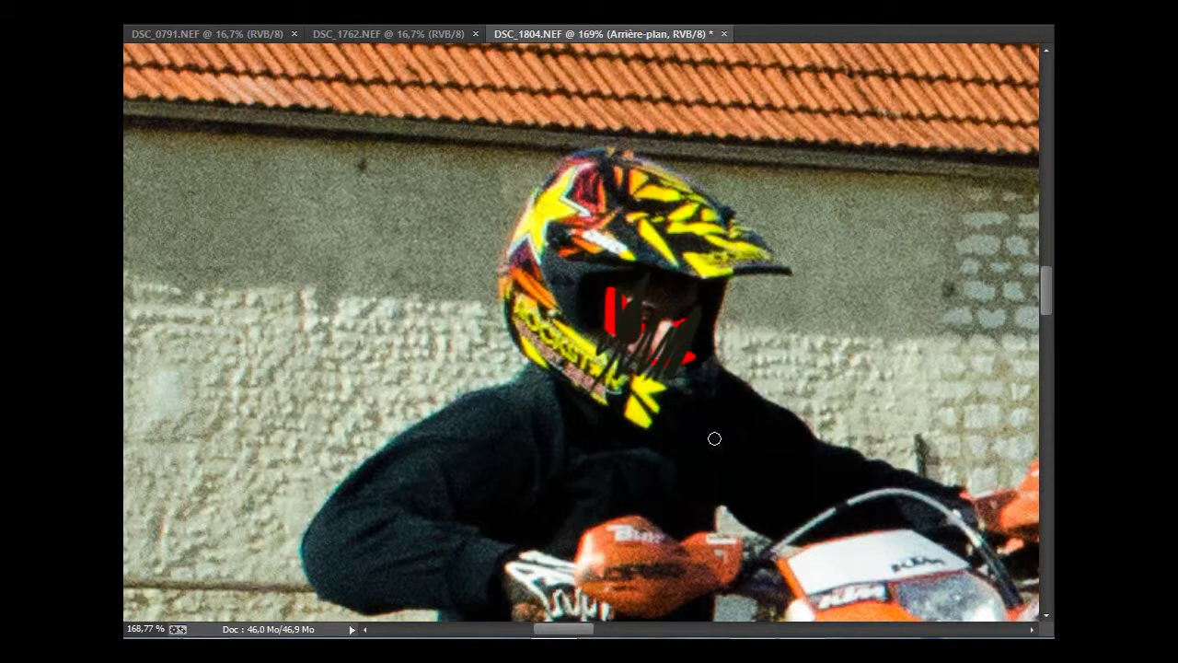
key("period")
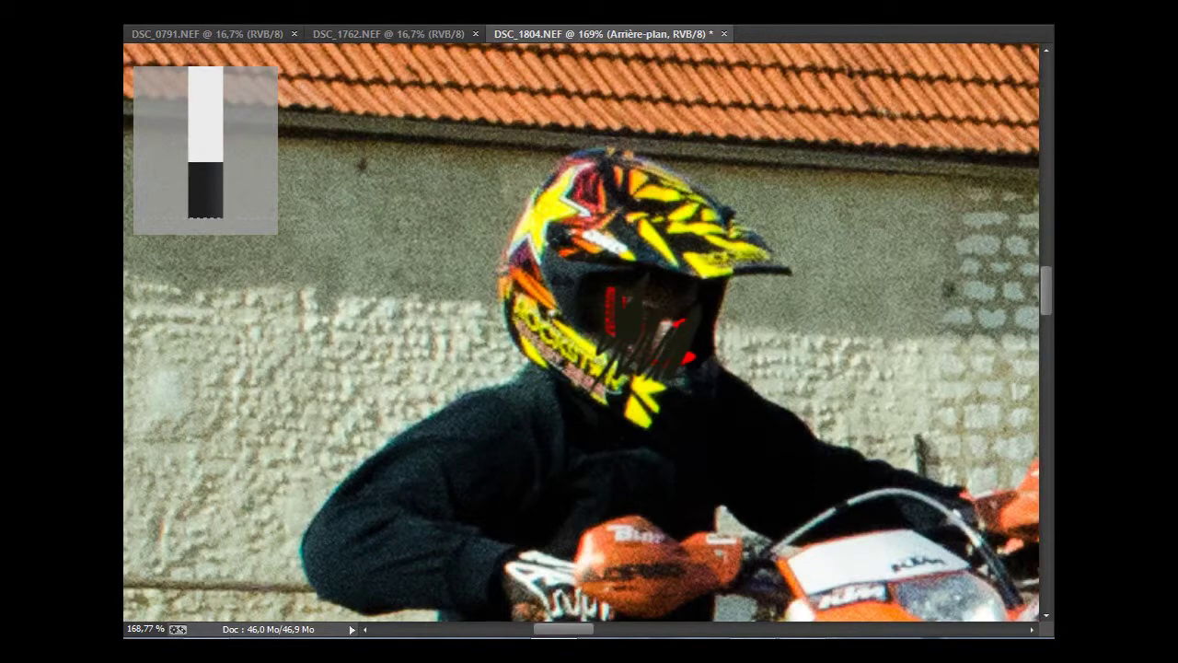
key("ctrl+0")
scroll(589, 331, "up", 5)
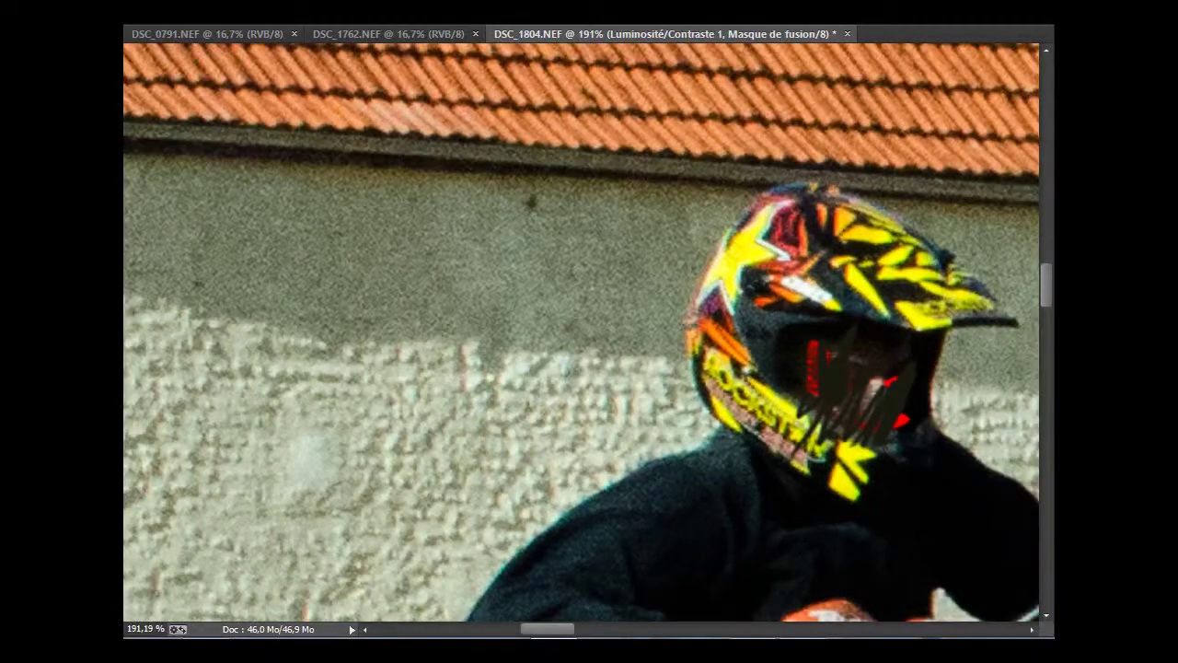
left_click(876, 354, "alt")
key("Return")
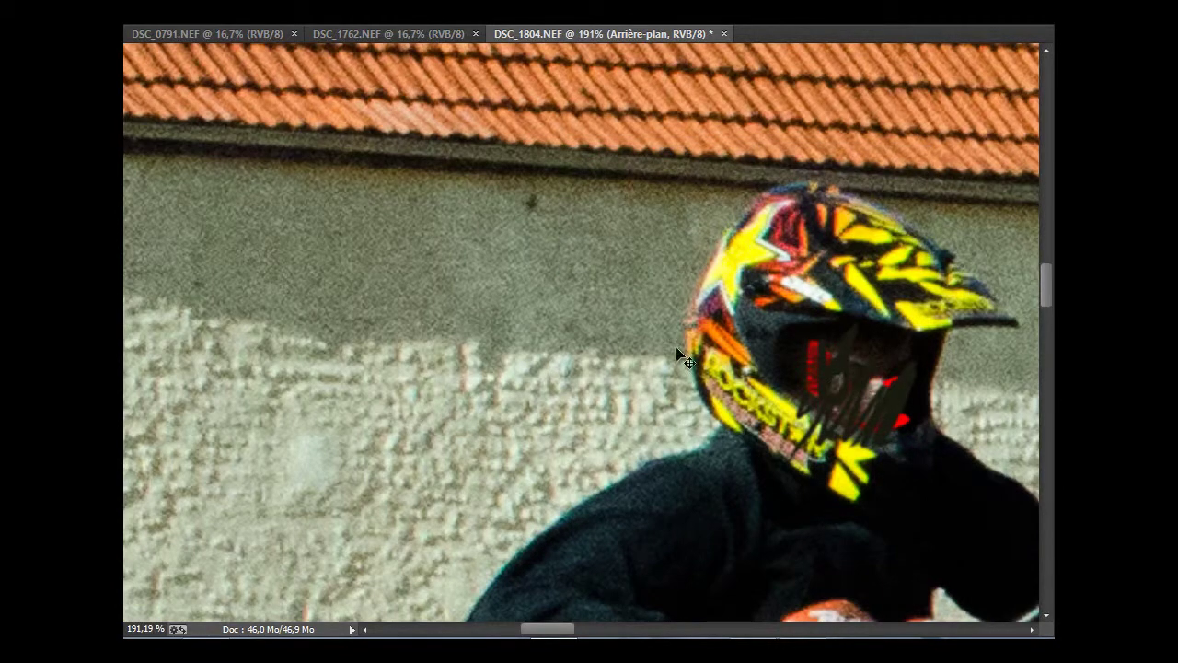
Close DSC_1804 discarding changes and bring up an enlarged Open window
key("ctrl+w")
left_click(748, 241)
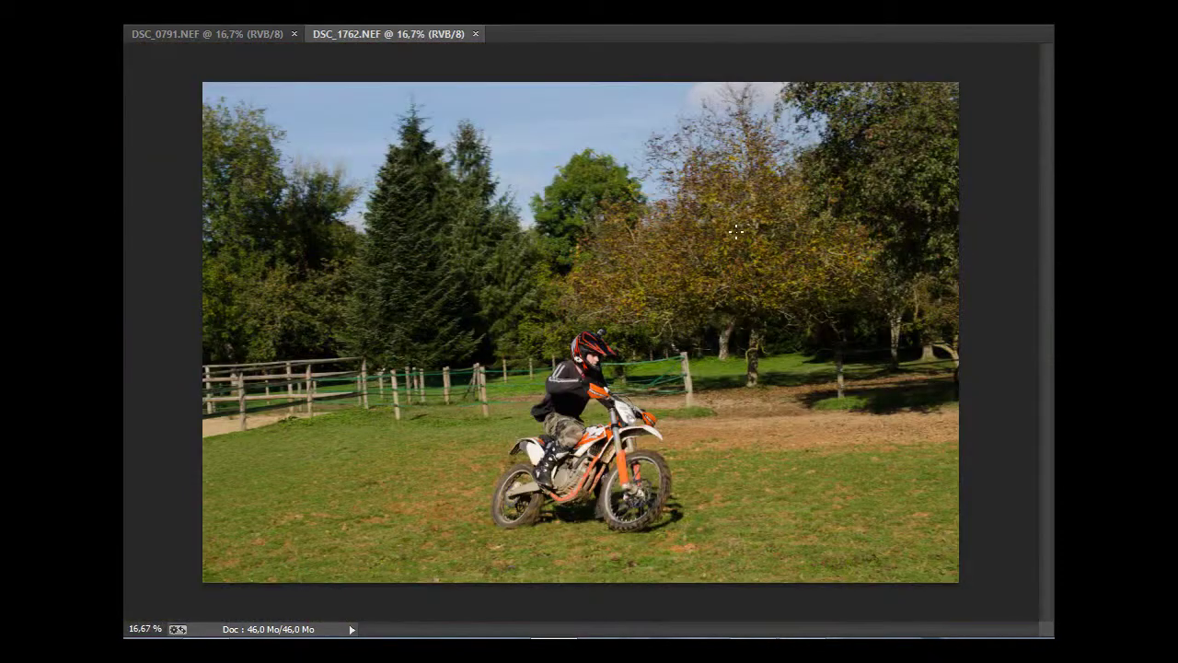
key("ctrl+o")
left_click_drag(686, 321, 1055, 639)
scroll(877, 369, "down", 10)
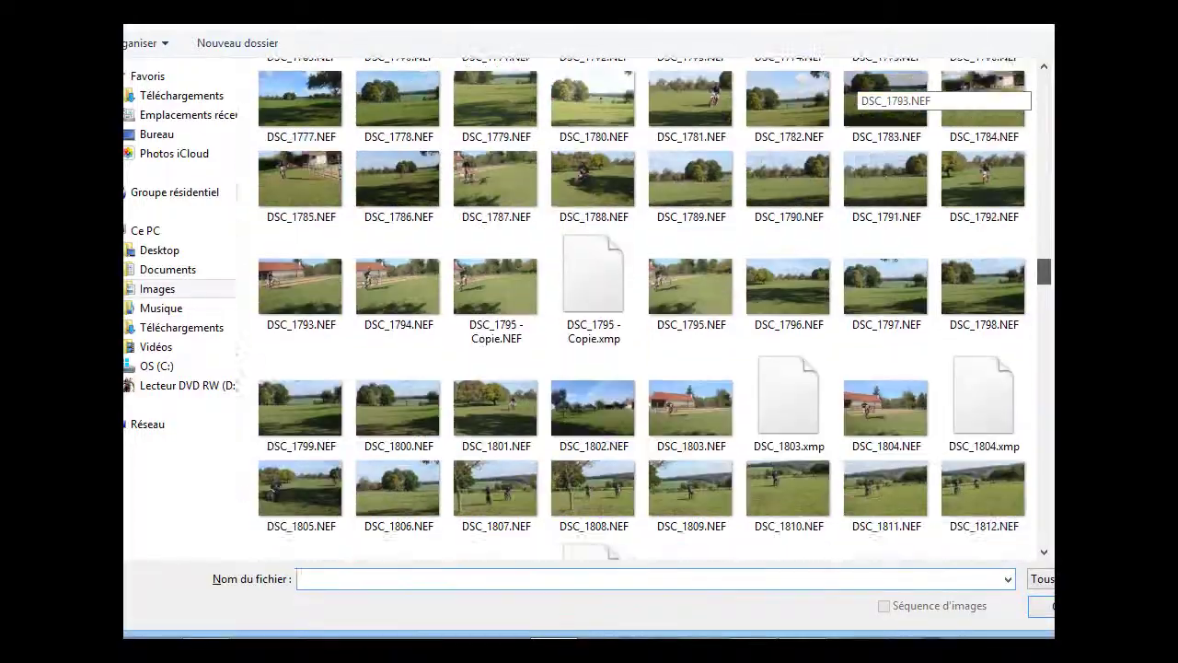
Reopen DSC_1804.NEF and place dust3.png from the dust PNG folder
left_click(877, 376)
double_click(877, 376)
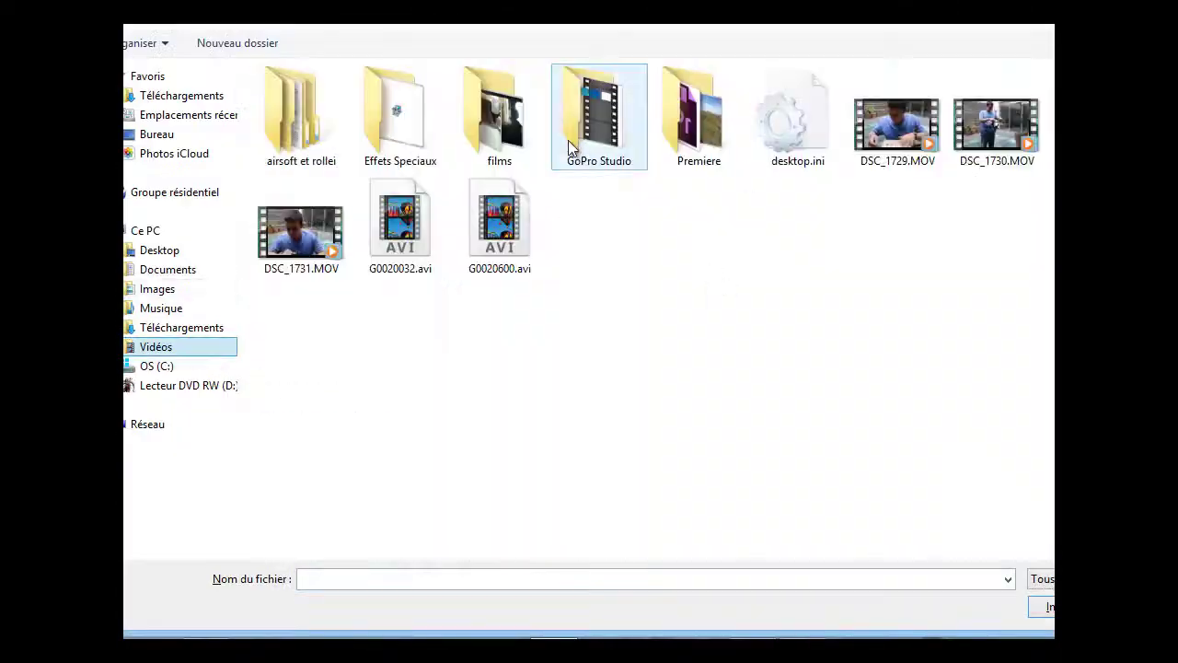
double_click(568, 140)
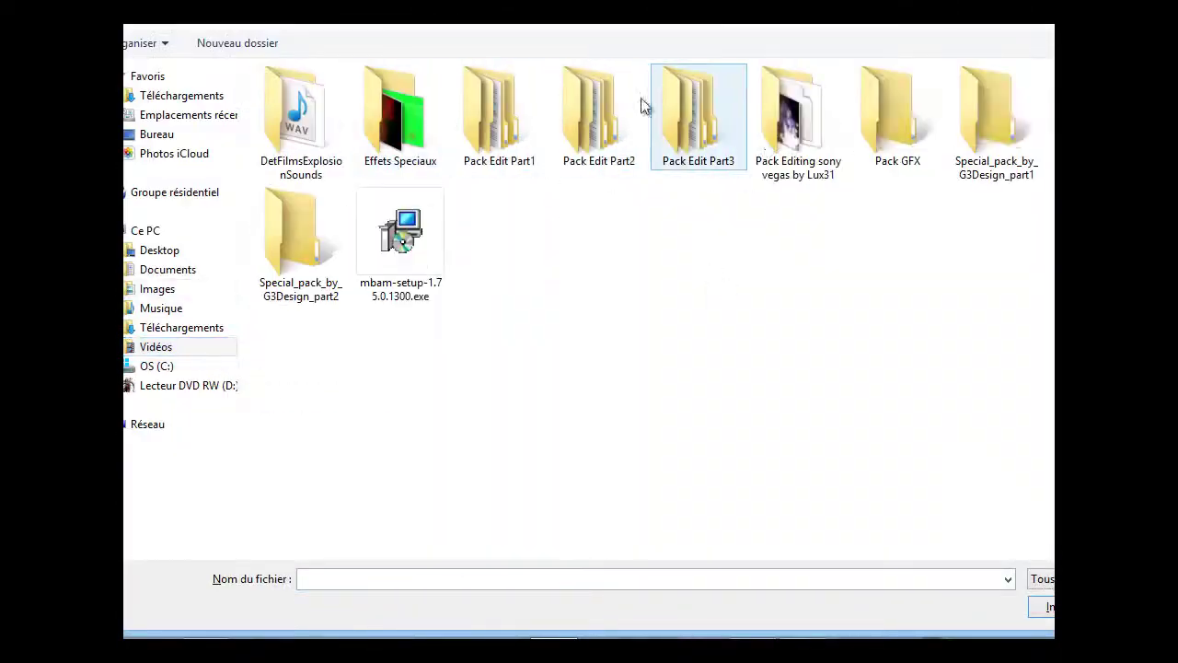
double_click(639, 105)
double_click(397, 113)
double_click(598, 129)
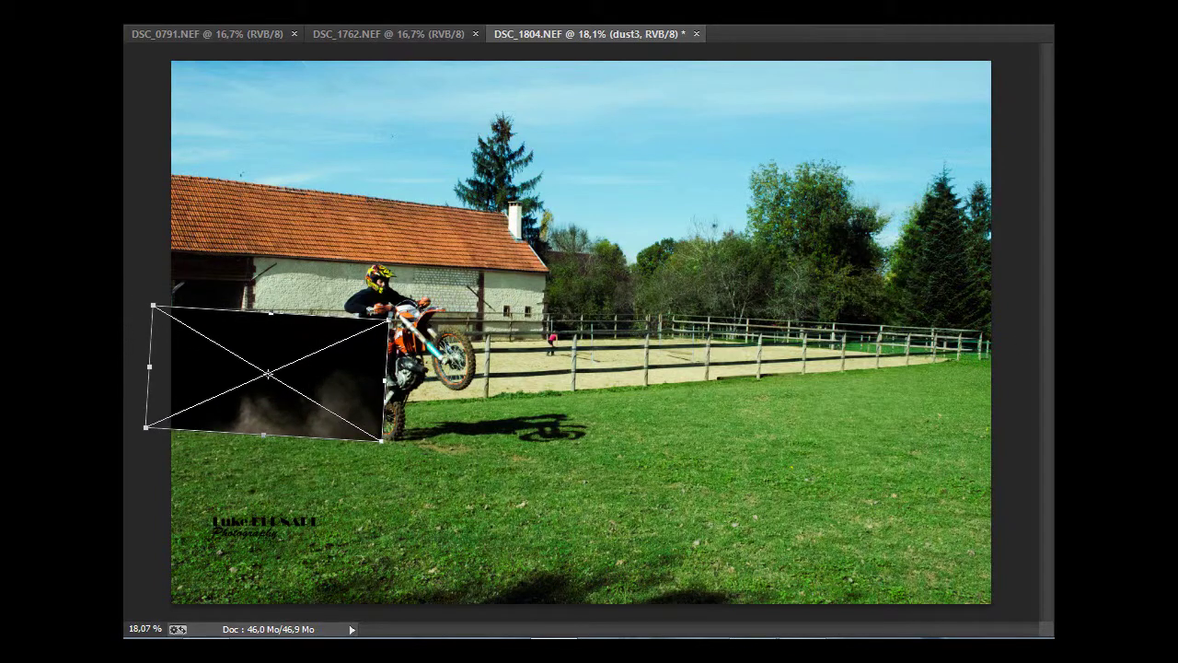
Commit the dust in Screen mode, add a Brightness/Contrast layer, and begin saving as PSD
key("Return")
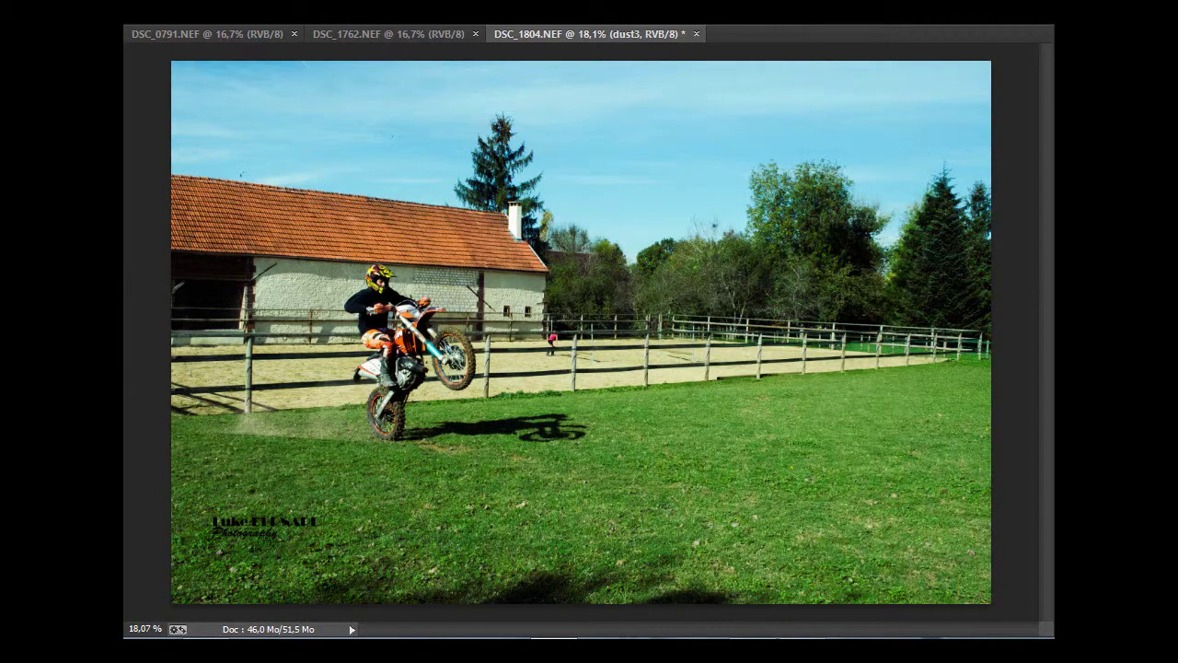
left_click(799, 130)
key("ctrl+shift+s")
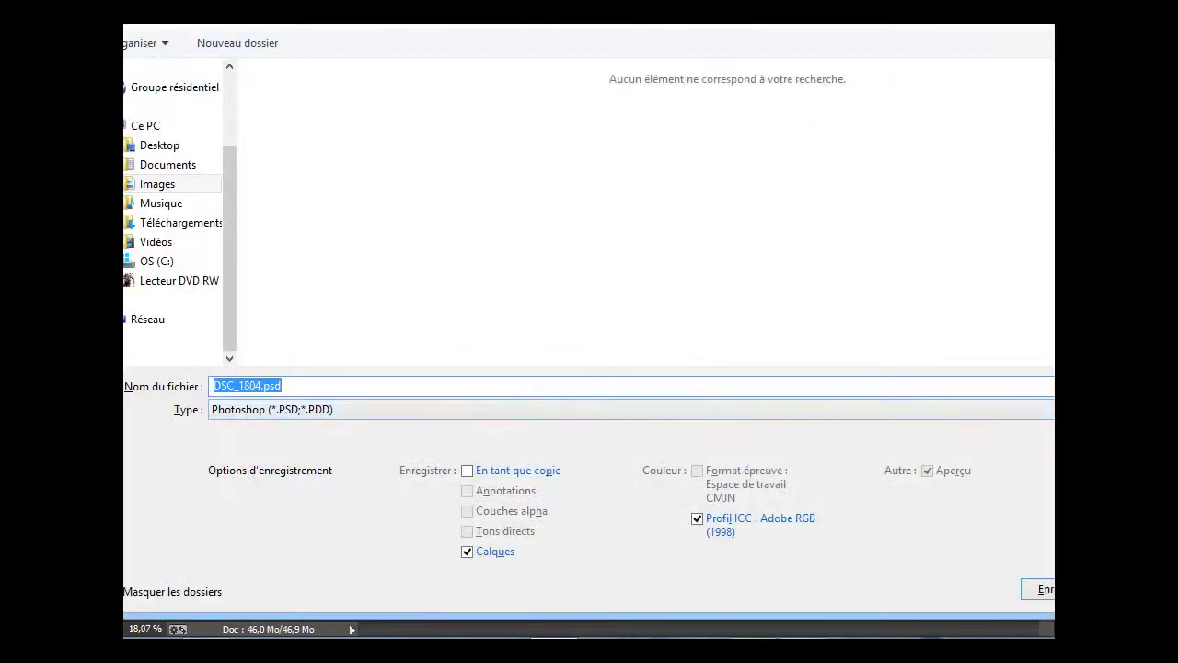
Browse the Save As dialog to LB photography > PS and name the file 'henr'
double_click(605, 118)
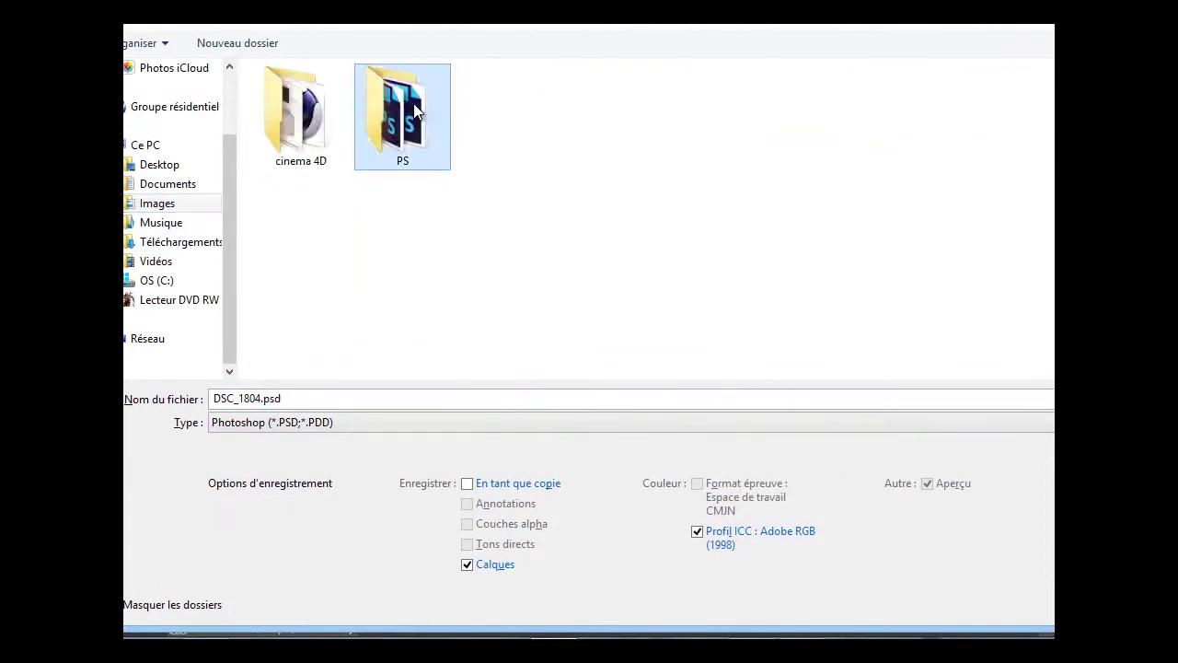
double_click(399, 118)
type("henr")
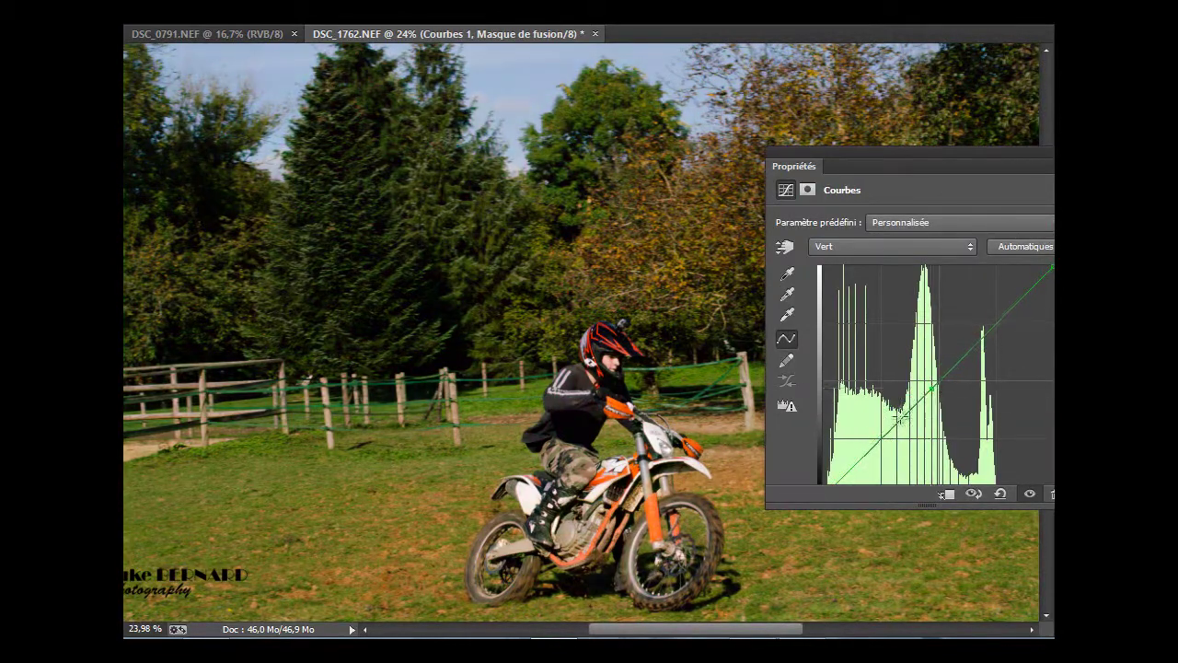
Switch the curve to the blue channel and save DSC_1762 using the leonmx.psd name
key("alt+5")
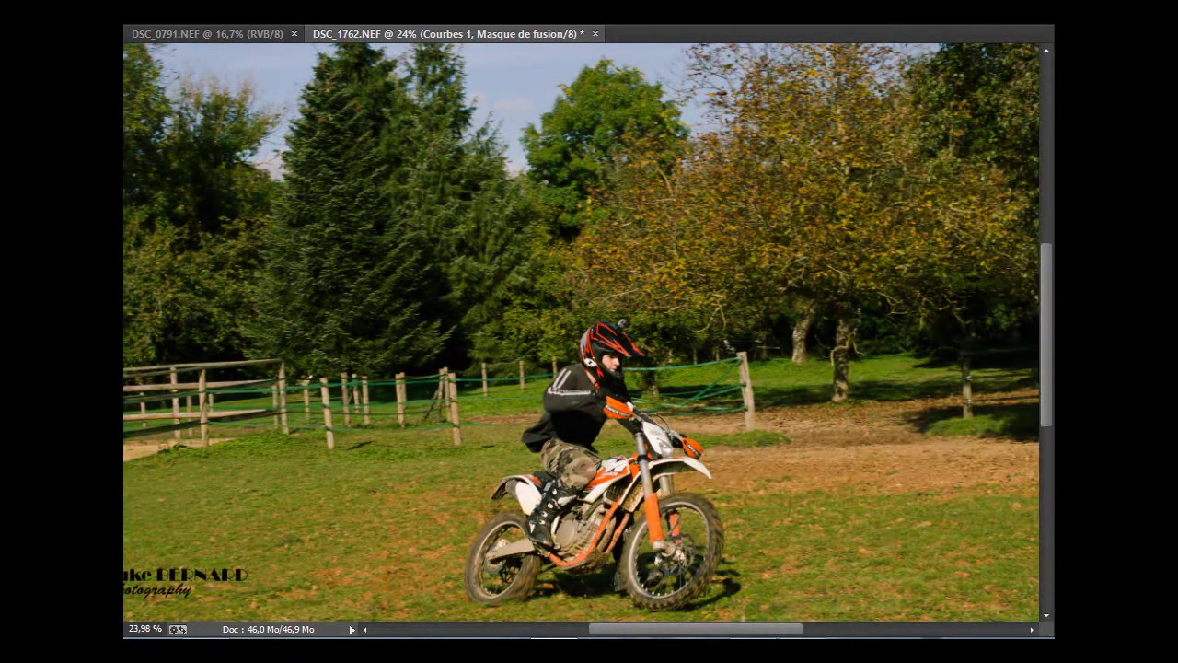
key("ctrl+shift+s")
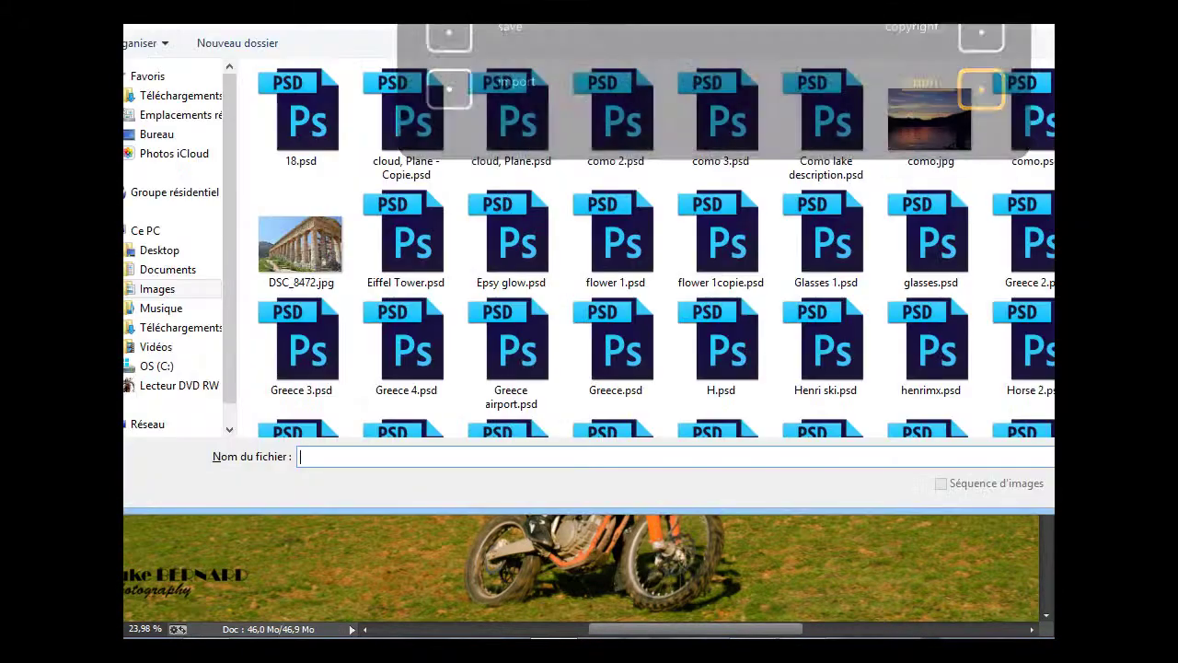
scroll(921, 129, "up", 5)
scroll(958, 144, "up", 5)
left_click(930, 175)
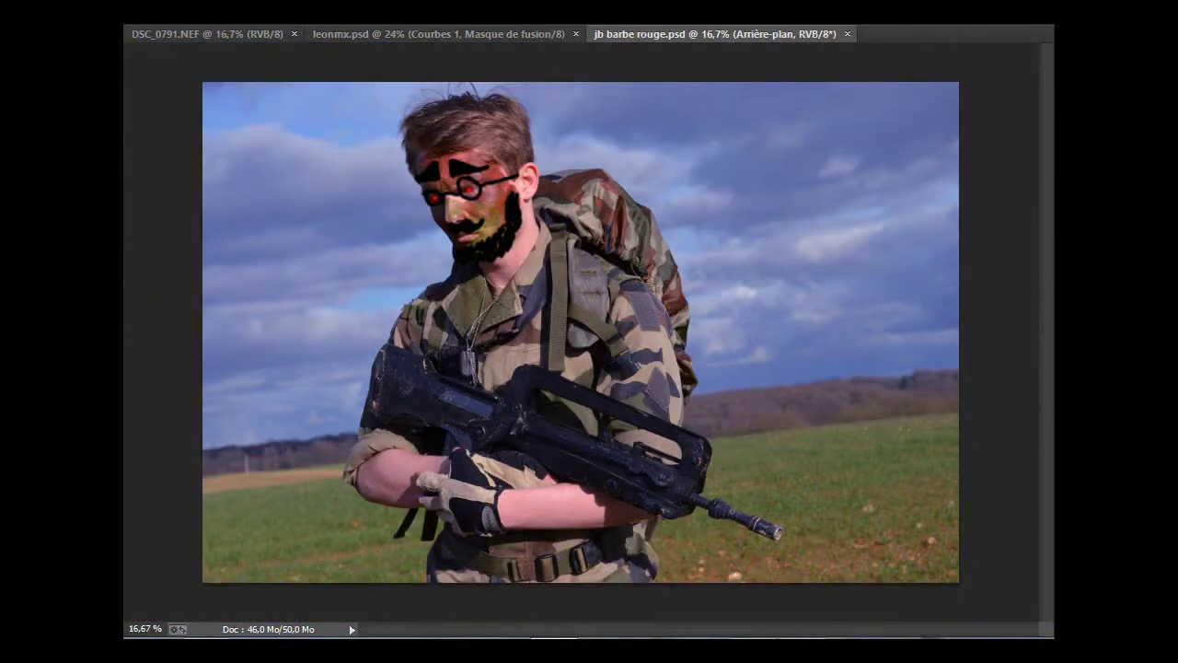
Close jb barbe rouge.psd without saving, then save leonmx.psd
key("ctrl+w")
left_click(782, 237)
key("Return")
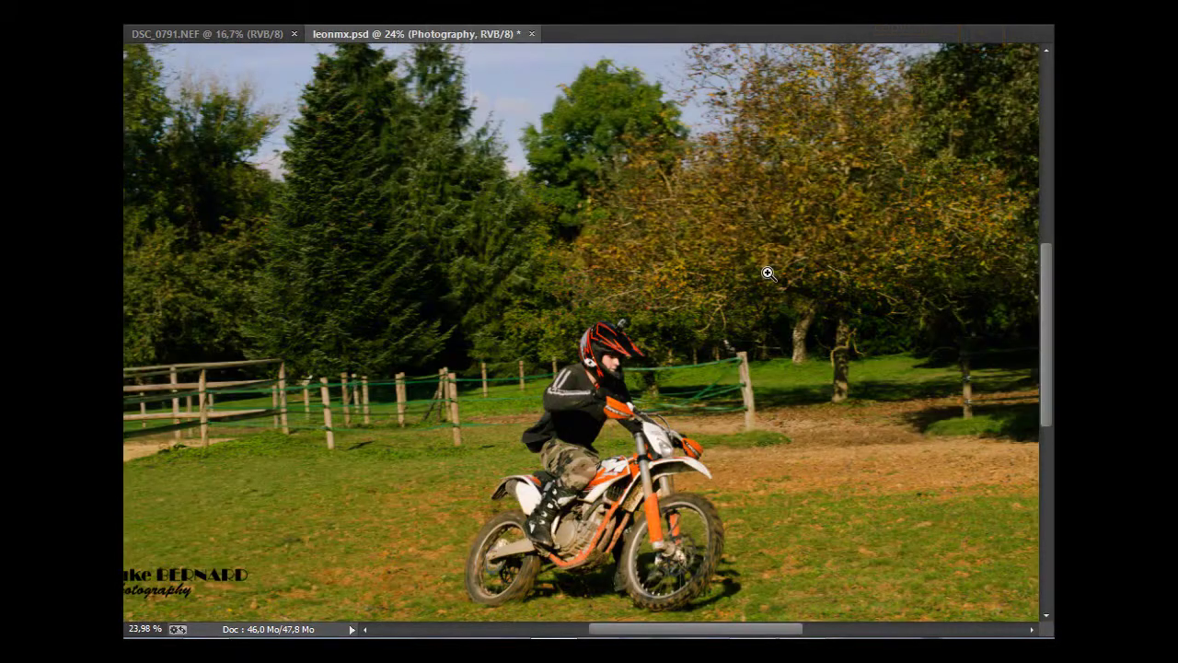
key("ctrl+s")
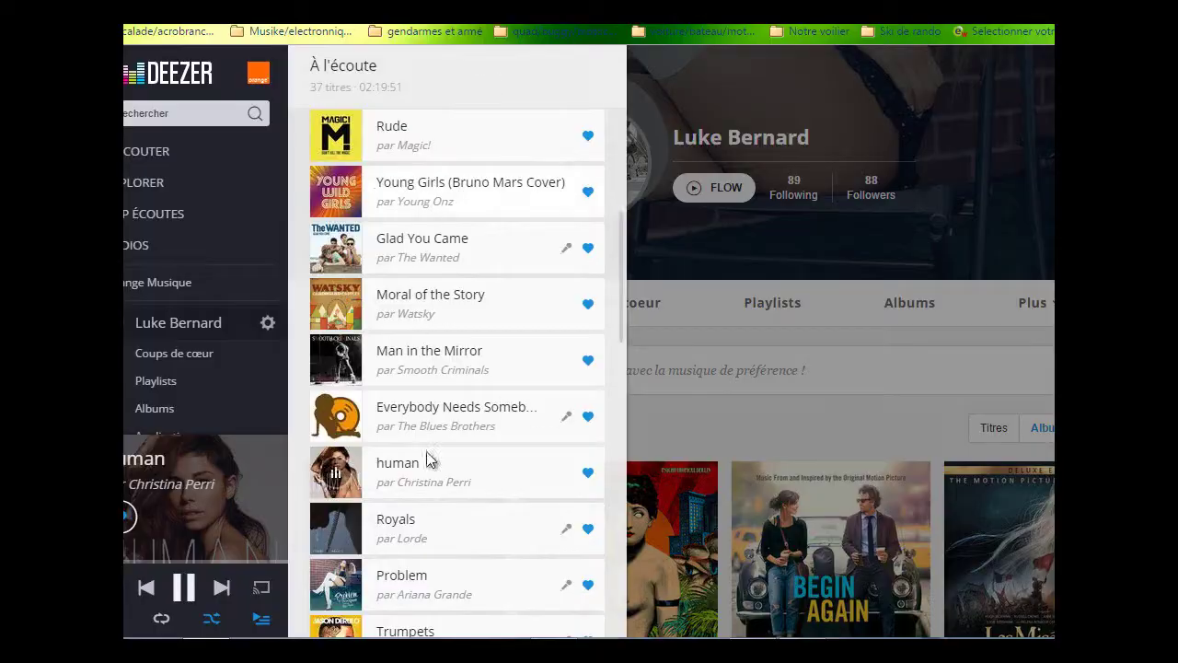
Switch the Deezer song to Royals, then save and close leonmx.psd
left_click(337, 537)
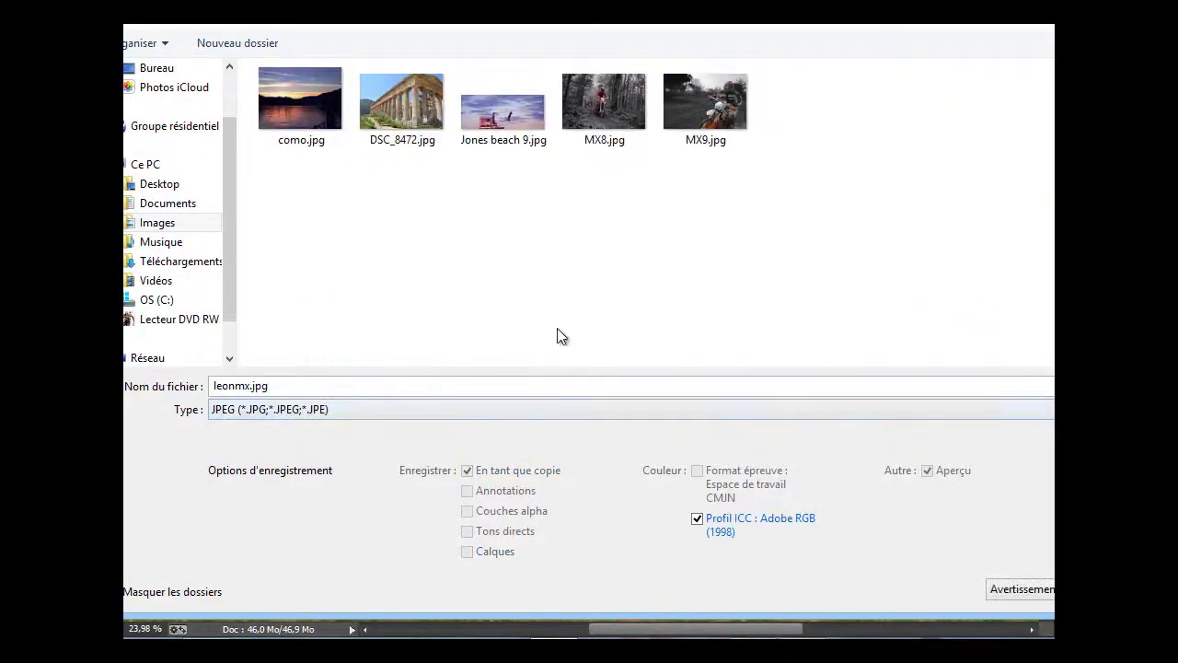
key("ctrl+s")
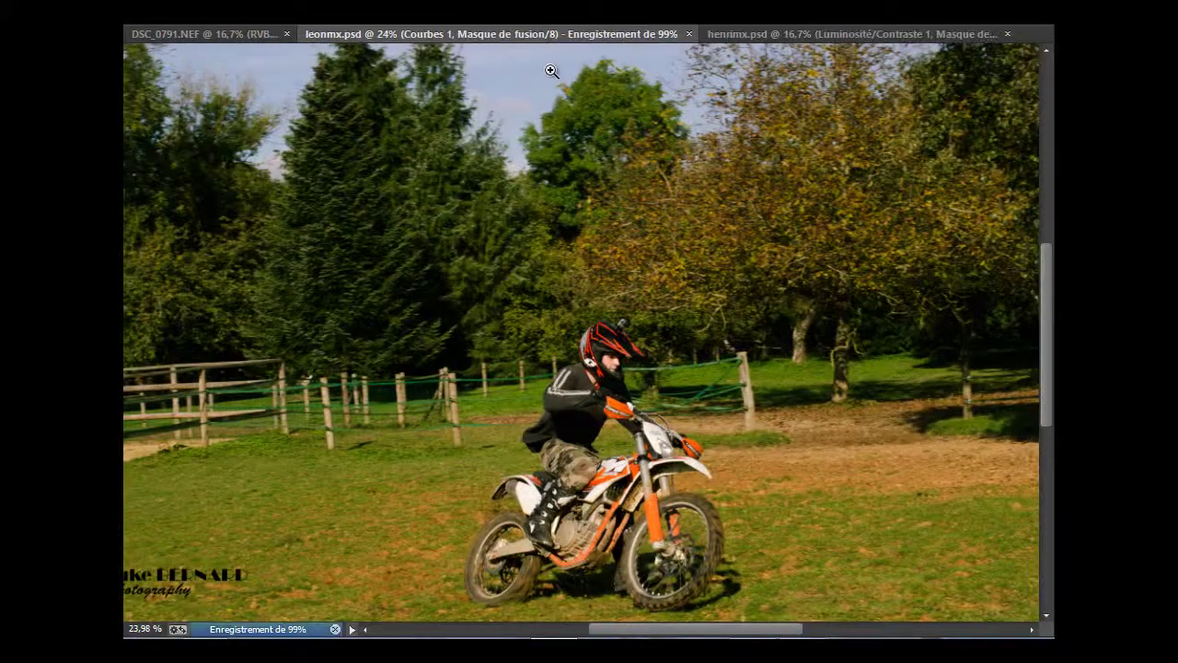
key("ctrl+w")
Export henrimx as a JPEG copy at maximum quality
key("ctrl+shift+s")
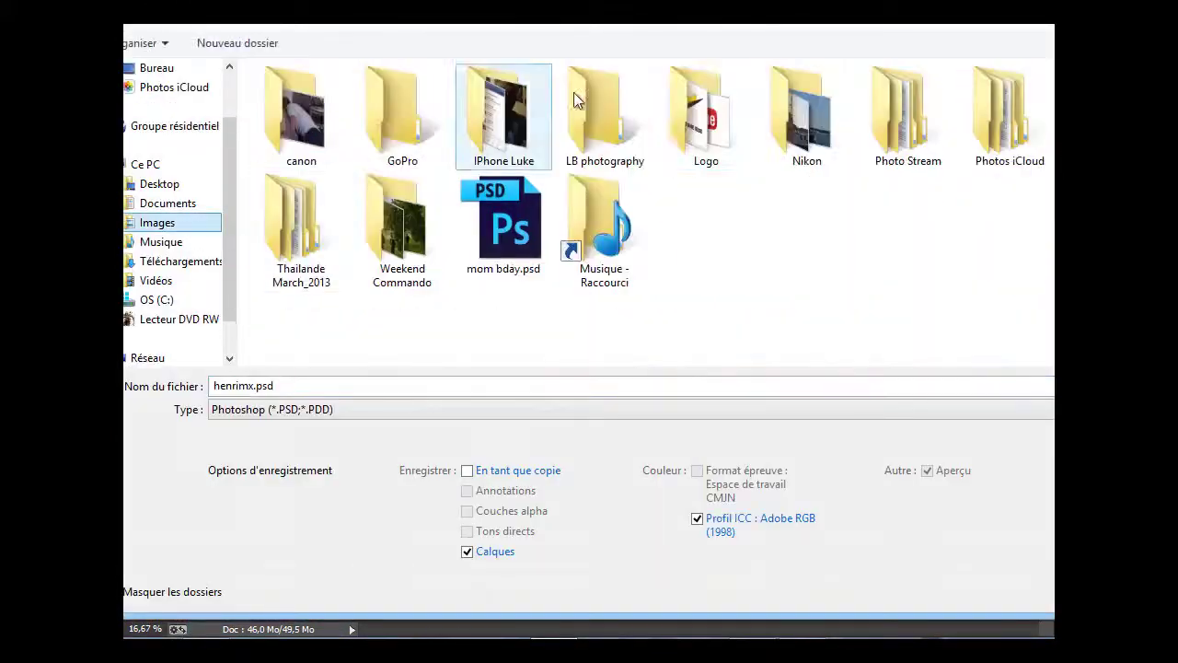
left_click(465, 451)
left_click(460, 409)
left_click(388, 238)
key("Return")
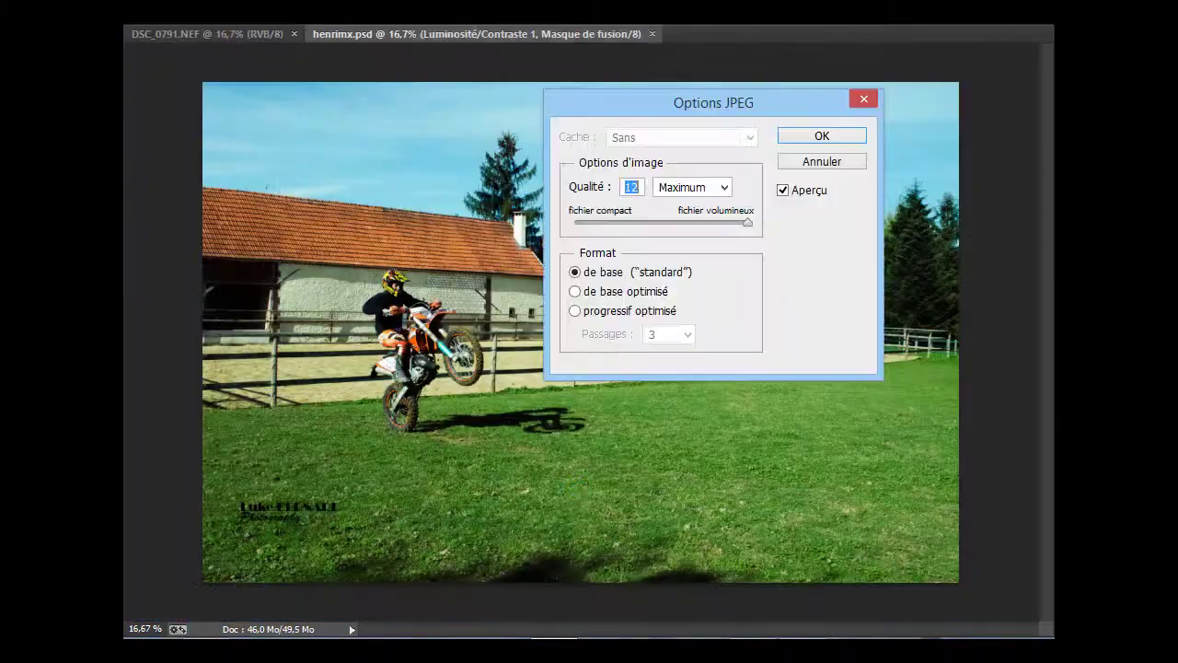
key("Return")
Check the exports in the LB photography folder and close henrimx.psd without saving
key("super+e")
double_click(940, 268)
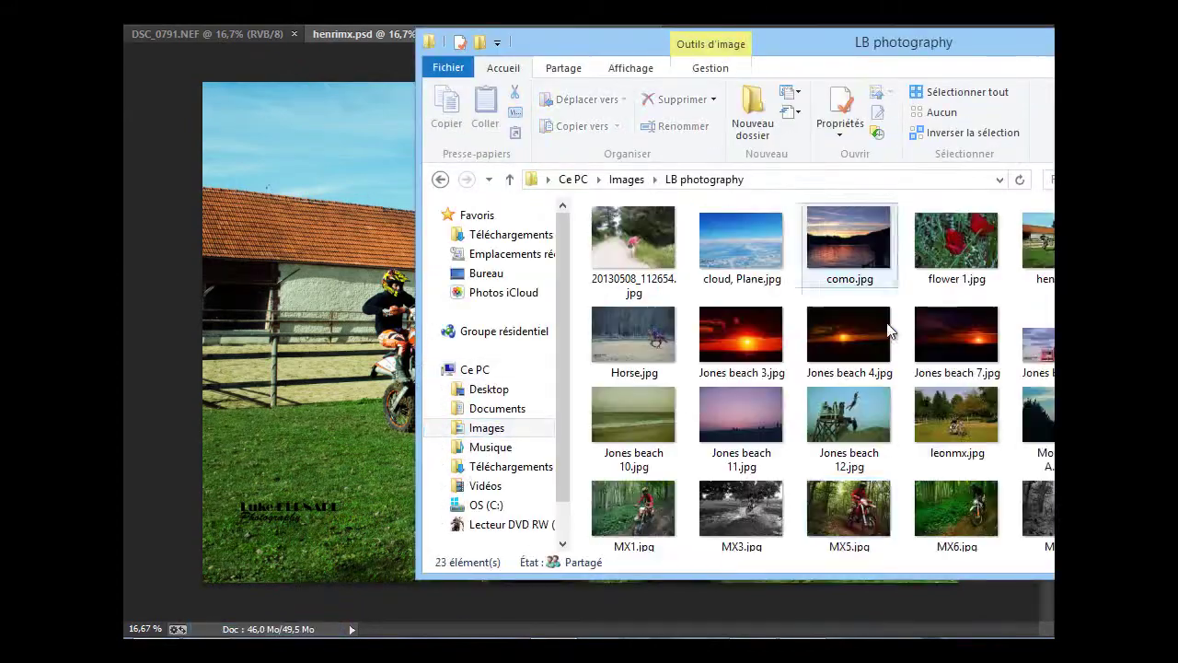
key("alt+Tab")
left_click(657, 33)
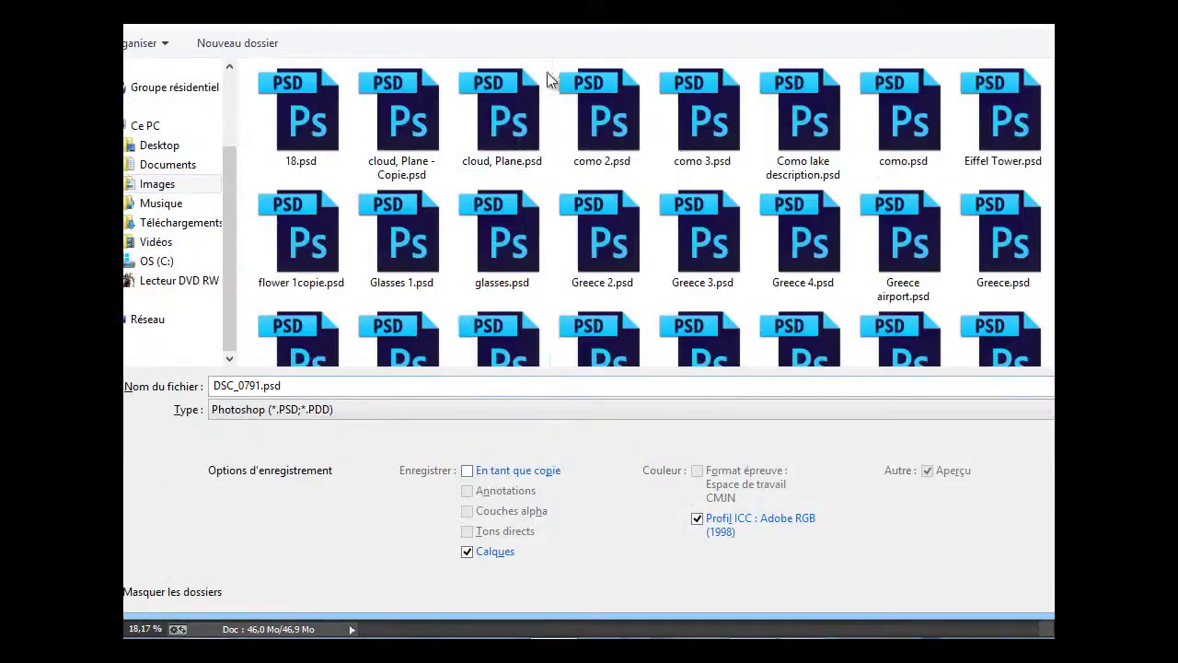
Save DSC_0791 as the layered Photoshop file henrimx2.psd
scroll(547, 80, "down", 1)
left_click(310, 303)
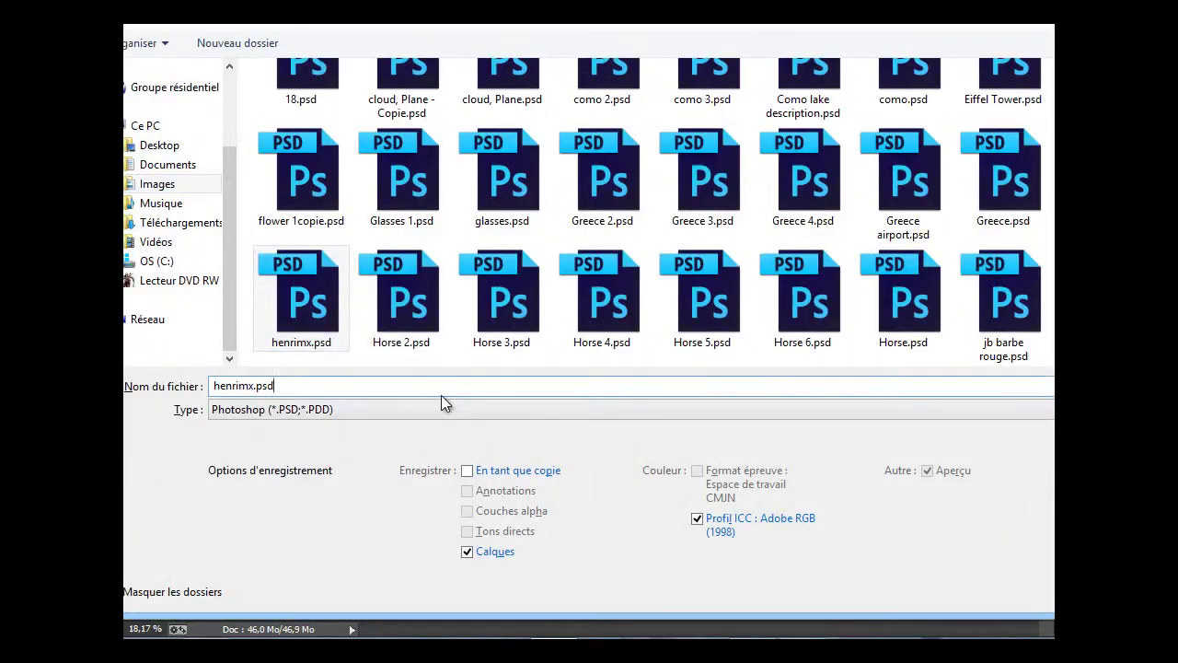
key("Return")
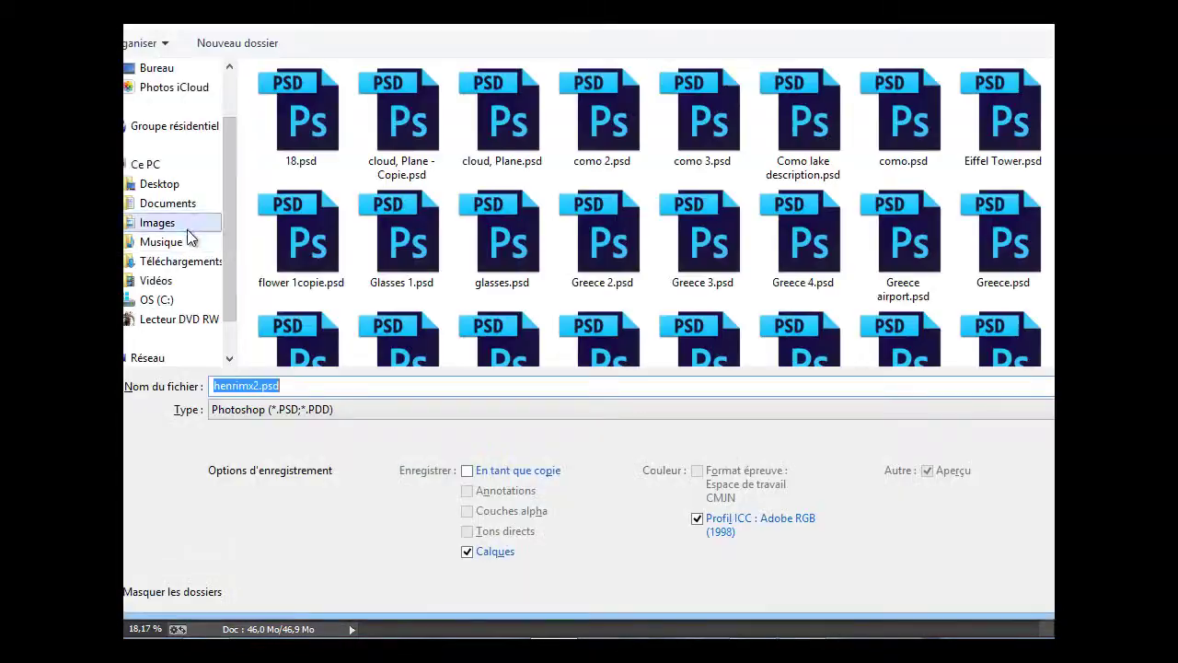